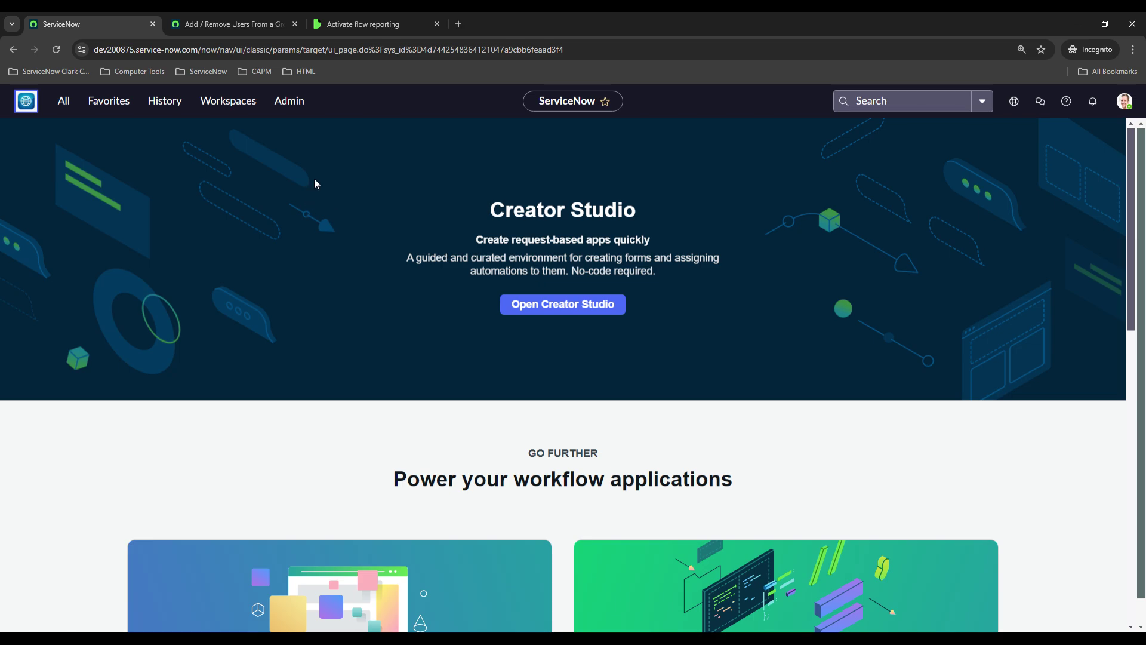
Switch to the 'Add / Remove Users From a Group' tab showing its Workflow Studio execution details
{"action": "left_click", "coordinate": [239, 24]}
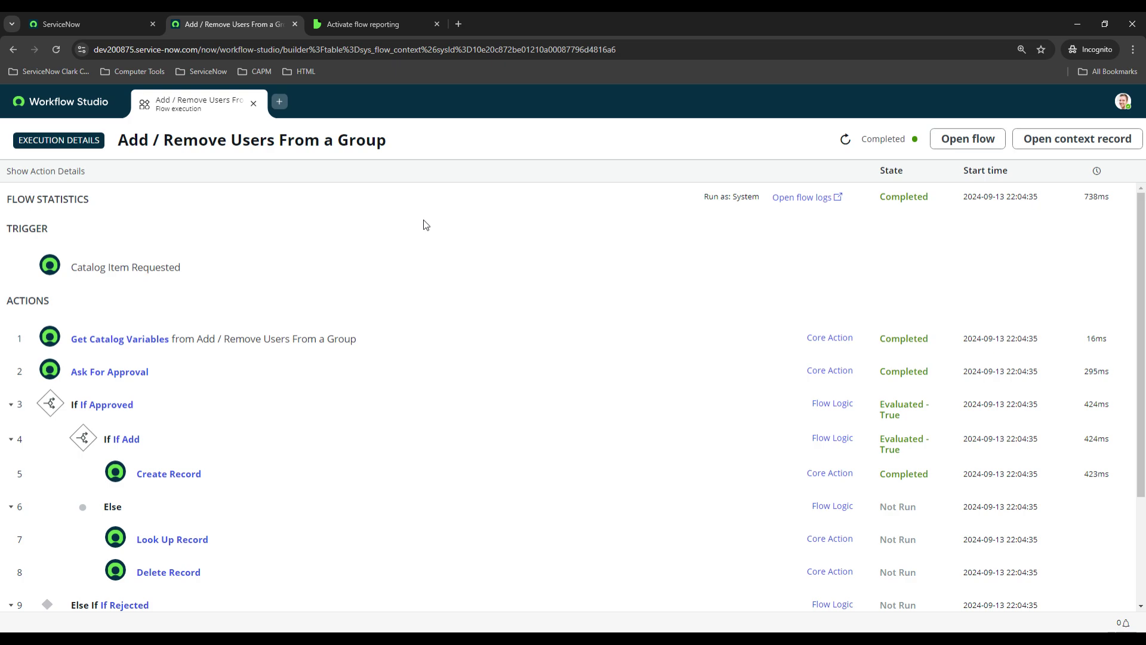
{"action": "scroll", "coordinate": [427, 216], "scroll_direction": "down", "scroll_amount": 1}
{"action": "scroll", "coordinate": [426, 251], "scroll_direction": "down", "scroll_amount": 1}
{"action": "scroll", "coordinate": [443, 305], "scroll_direction": "down", "scroll_amount": 2}
{"action": "scroll", "coordinate": [484, 331], "scroll_direction": "up", "scroll_amount": 2}
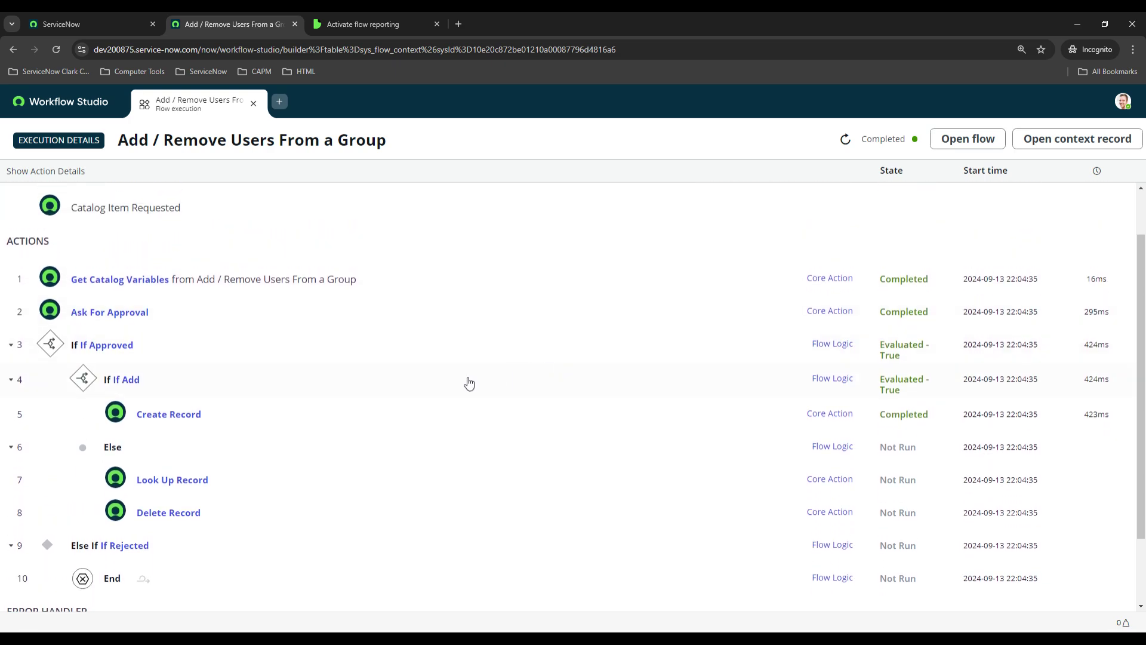
{"action": "scroll", "coordinate": [482, 296], "scroll_direction": "up", "scroll_amount": 2}
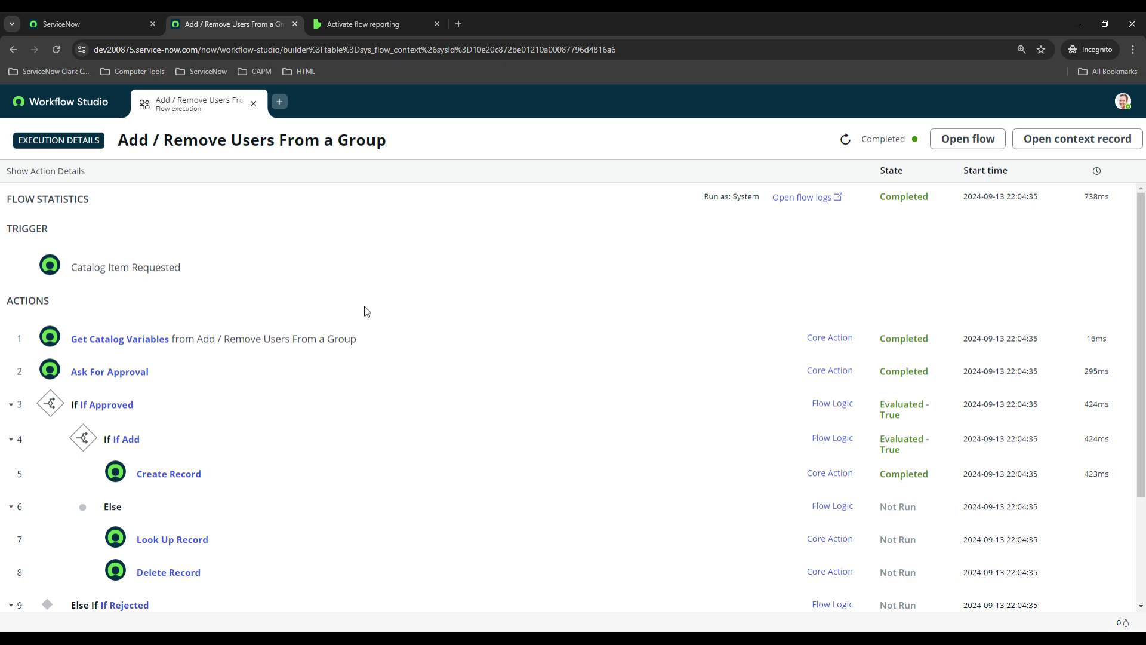
{"action": "scroll", "coordinate": [366, 309], "scroll_direction": "down", "scroll_amount": 4}
{"action": "scroll", "coordinate": [480, 301], "scroll_direction": "up", "scroll_amount": 1}
{"action": "scroll", "coordinate": [450, 320], "scroll_direction": "up", "scroll_amount": 1}
Expand and collapse the Trigger row and the row 4 If Add step to review their details
{"action": "left_click", "coordinate": [316, 277]}
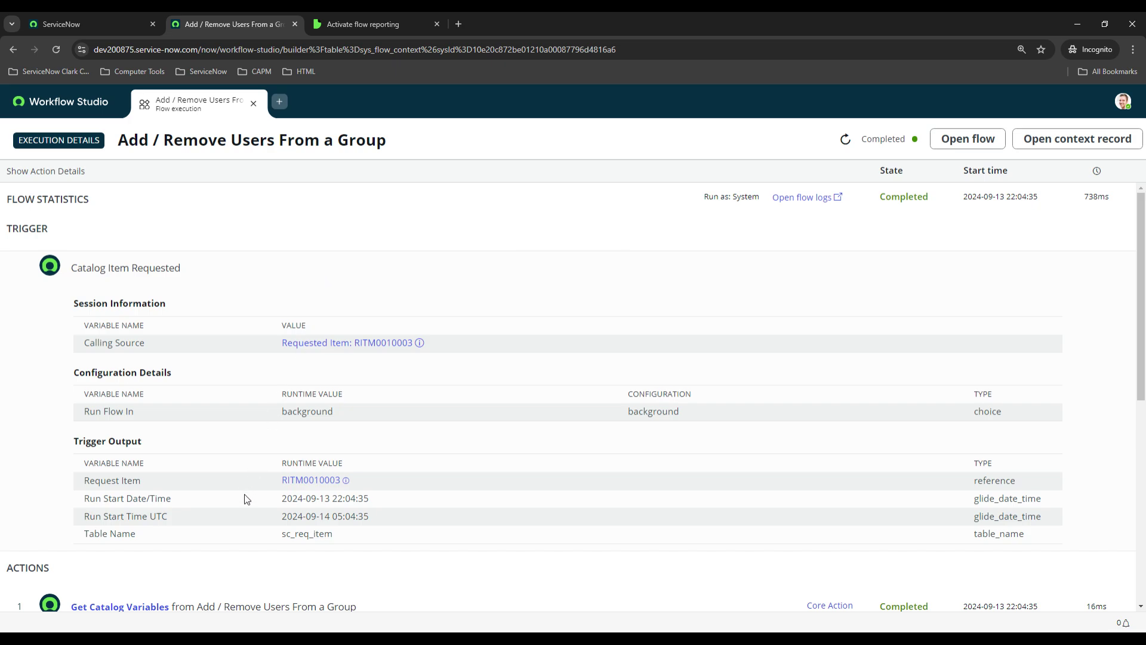
{"action": "left_click", "coordinate": [331, 265]}
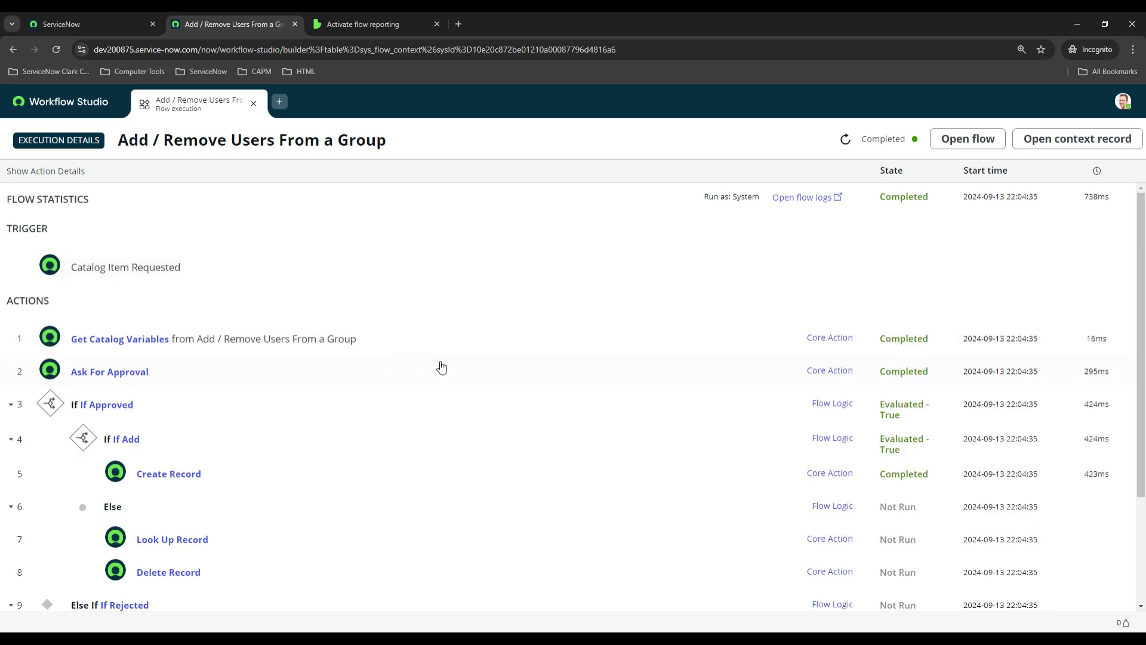
{"action": "scroll", "coordinate": [851, 394], "scroll_direction": "down", "scroll_amount": 2}
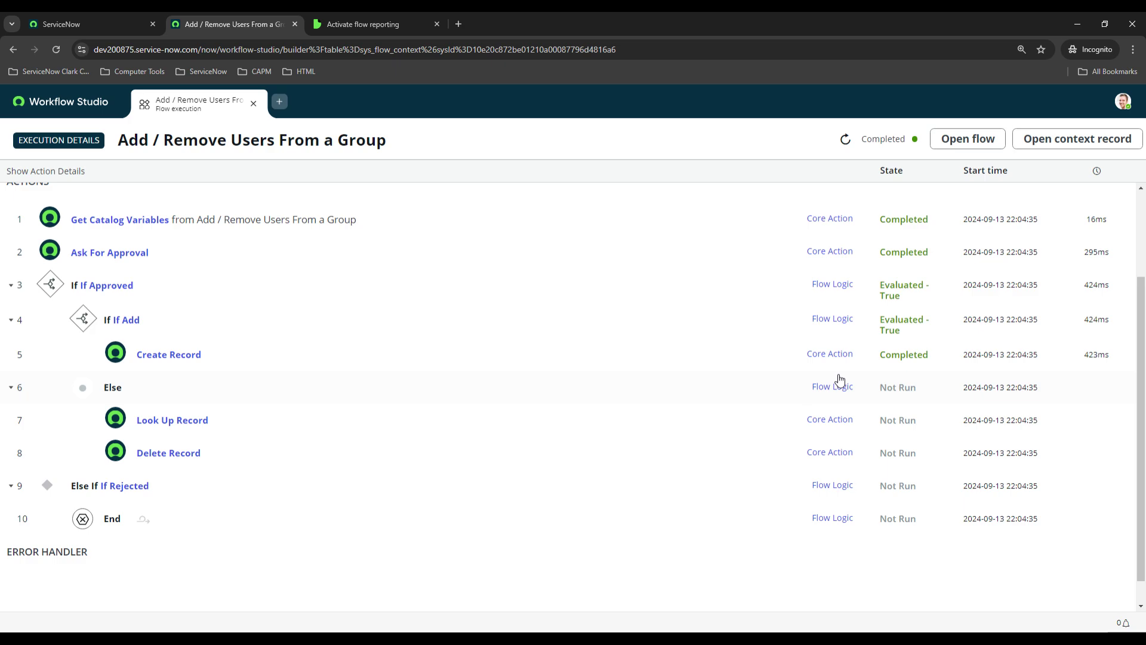
{"action": "scroll", "coordinate": [914, 376], "scroll_direction": "up", "scroll_amount": 1}
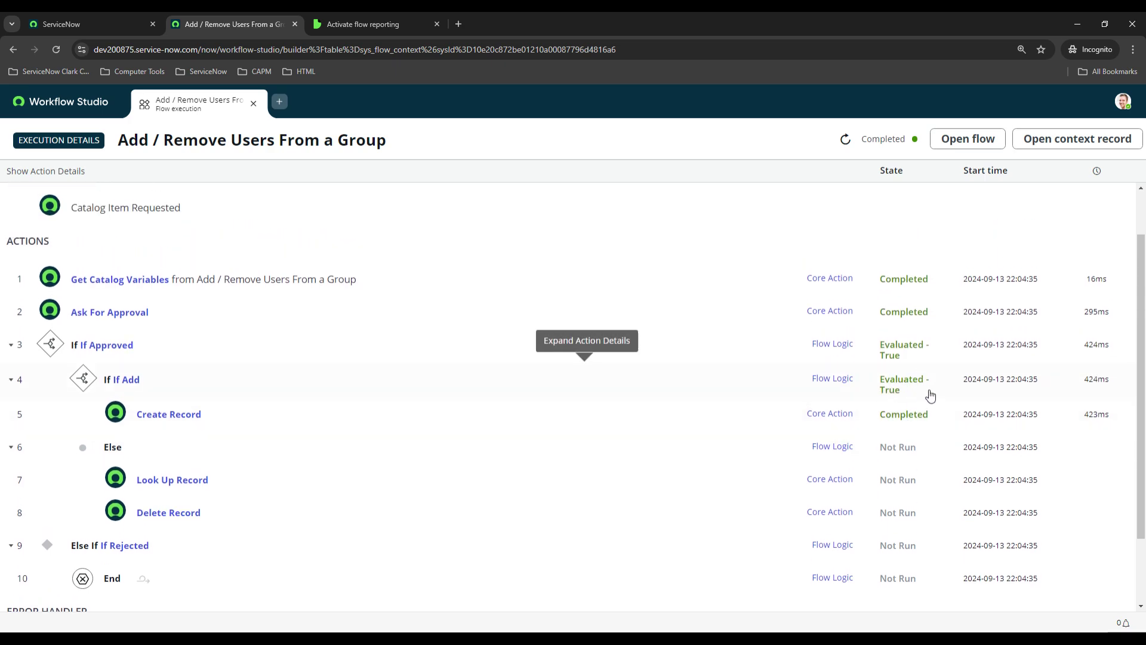
{"action": "left_click", "coordinate": [452, 378]}
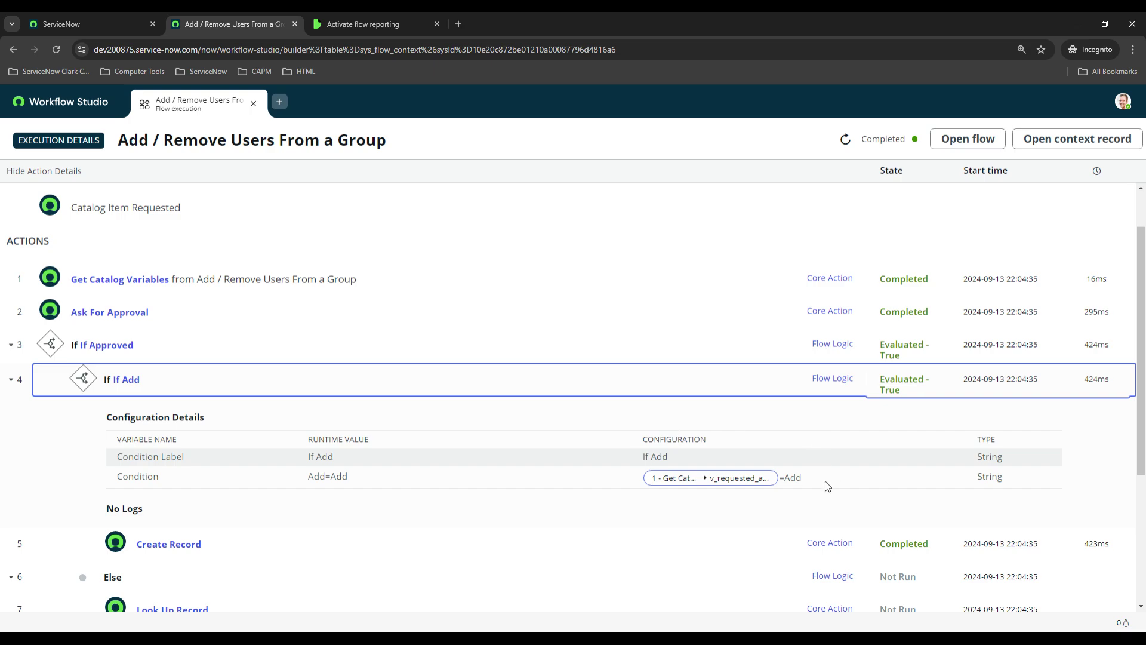
{"action": "left_click", "coordinate": [417, 387]}
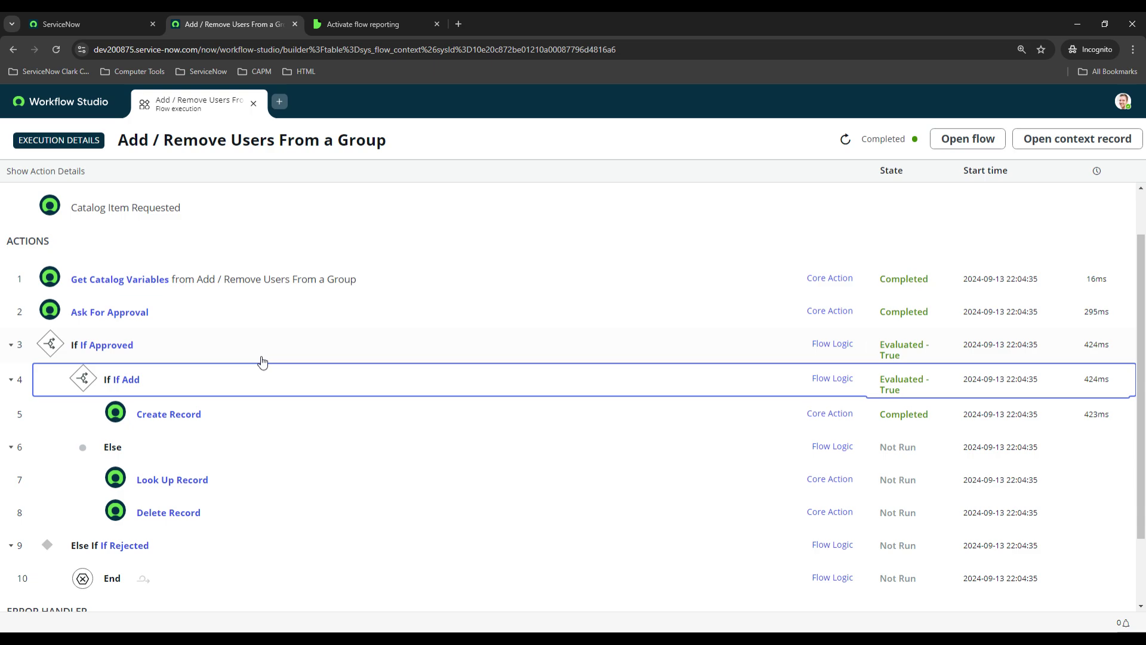
{"action": "scroll", "coordinate": [258, 371], "scroll_direction": "down", "scroll_amount": 1}
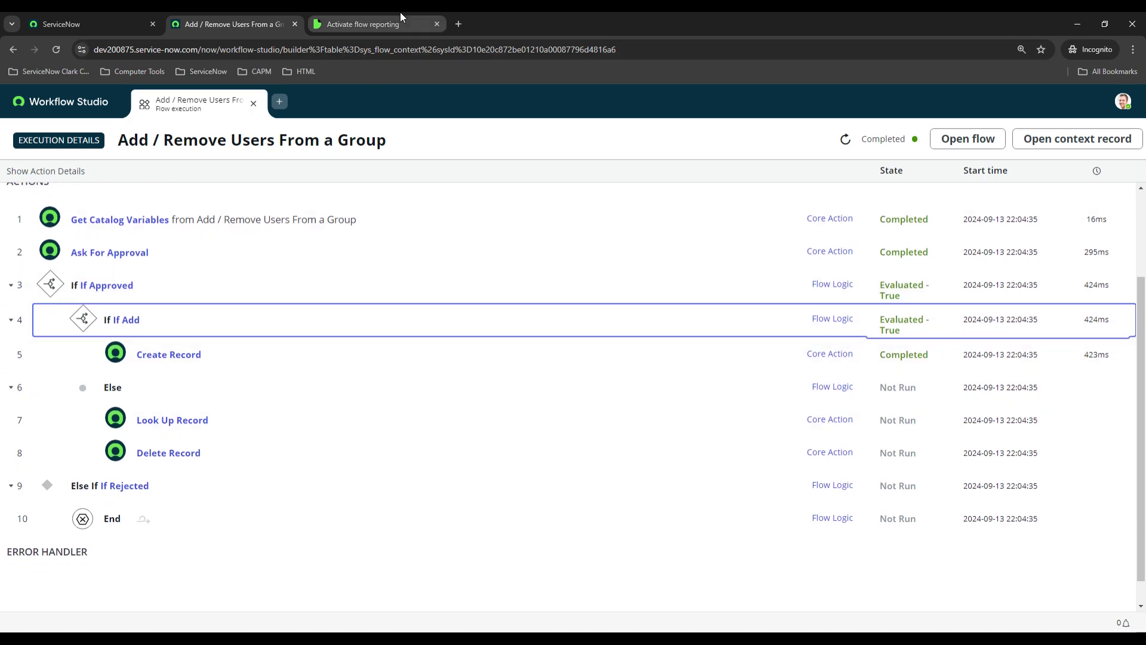
In the Activate flow reporting doc, highlight the com.snc.process_flow.reporting.level property name
{"action": "left_click", "coordinate": [361, 20]}
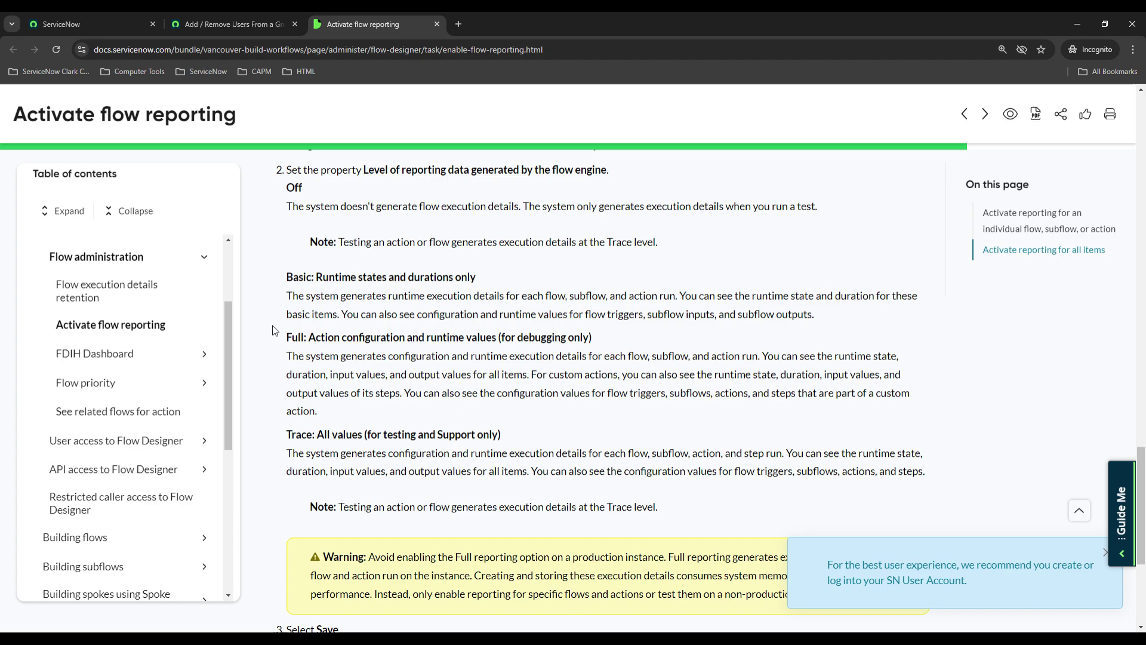
{"action": "scroll", "coordinate": [274, 330], "scroll_direction": "up", "scroll_amount": 1}
{"action": "scroll", "coordinate": [273, 331], "scroll_direction": "up", "scroll_amount": 1}
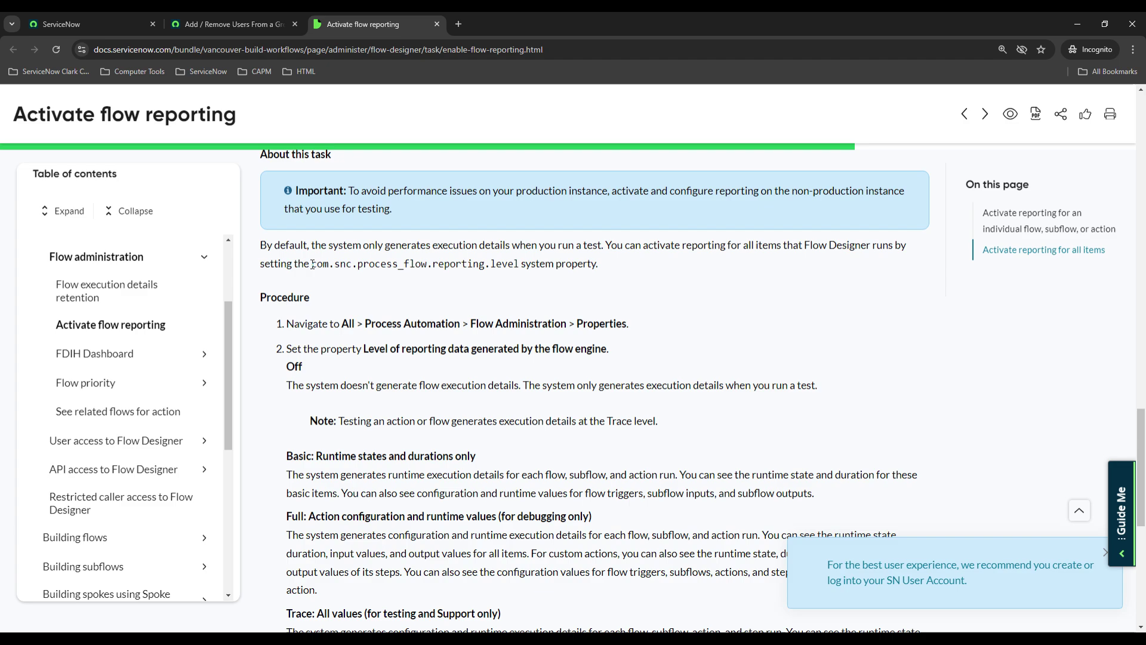
{"action": "left_click_drag", "start_coordinate": [311, 263], "coordinate": [597, 263]}
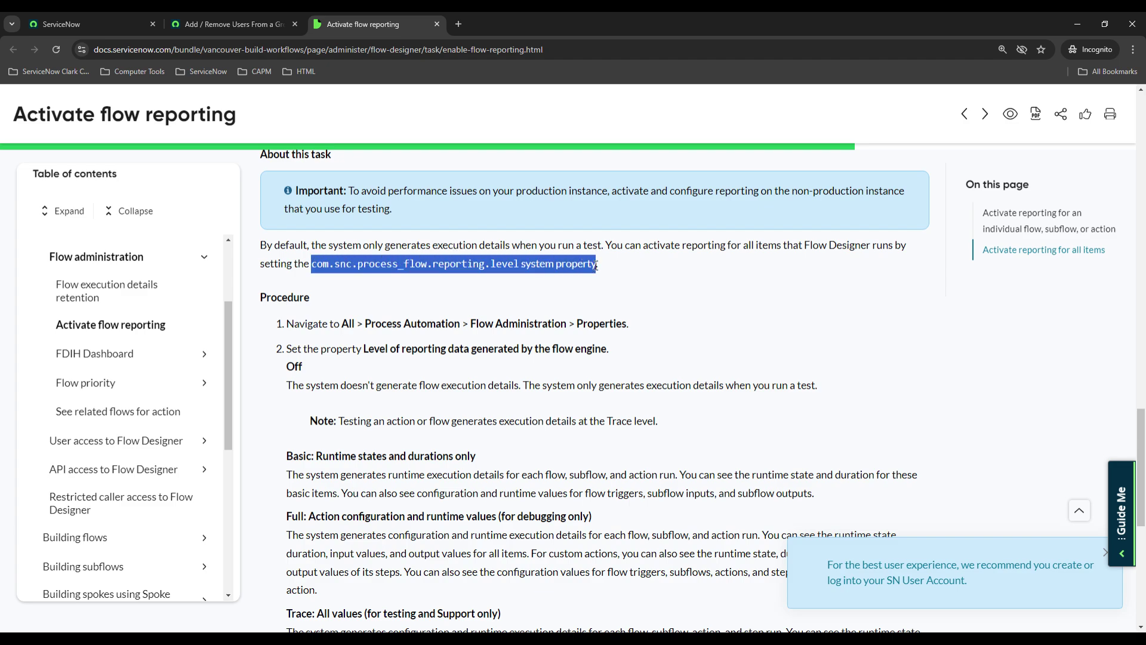
{"action": "left_click", "coordinate": [635, 296]}
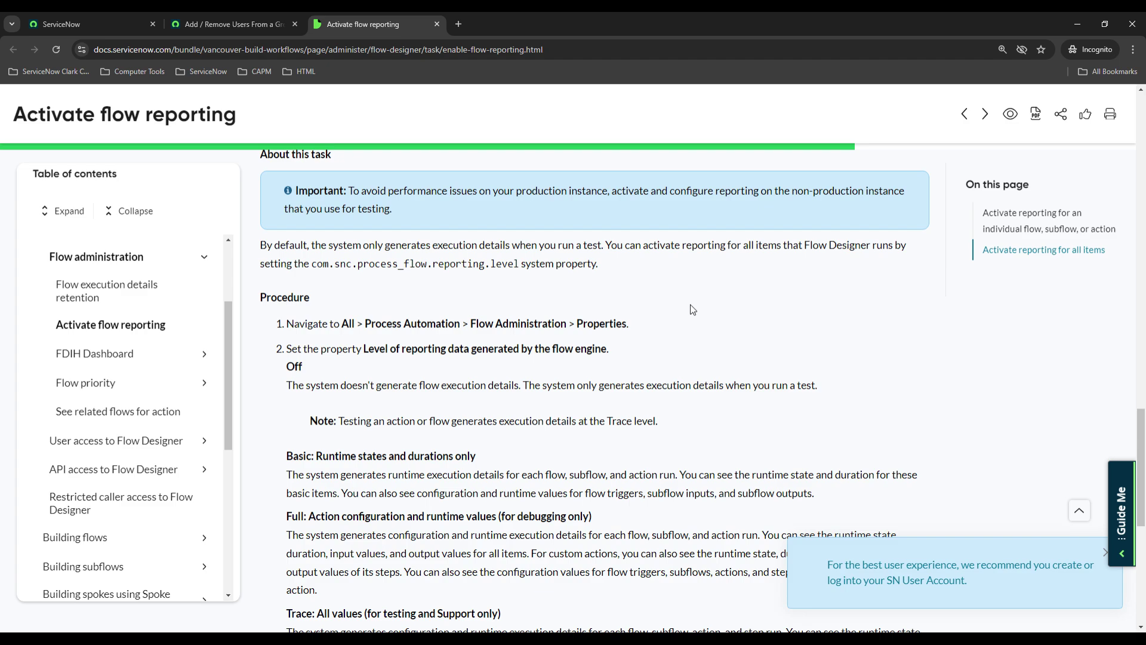
{"action": "scroll", "coordinate": [690, 309], "scroll_direction": "down", "scroll_amount": 3}
{"action": "scroll", "coordinate": [352, 379], "scroll_direction": "up", "scroll_amount": 2}
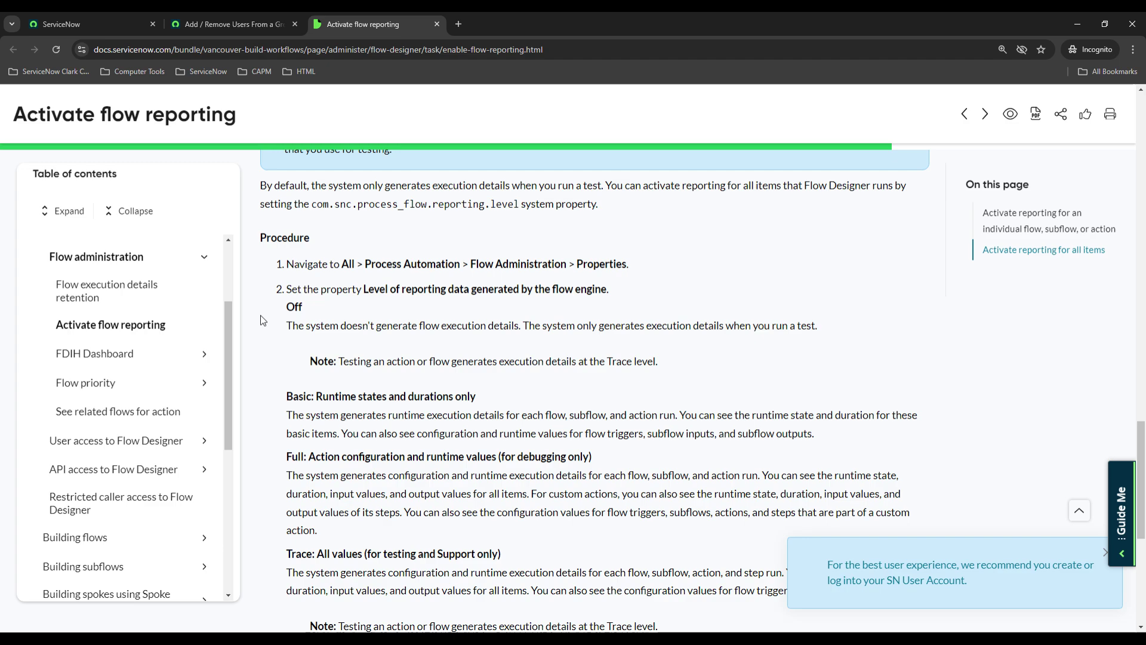
{"action": "scroll", "coordinate": [290, 305], "scroll_direction": "up", "scroll_amount": 2}
{"action": "scroll", "coordinate": [278, 359], "scroll_direction": "up", "scroll_amount": 1}
{"action": "scroll", "coordinate": [273, 379], "scroll_direction": "up", "scroll_amount": 1}
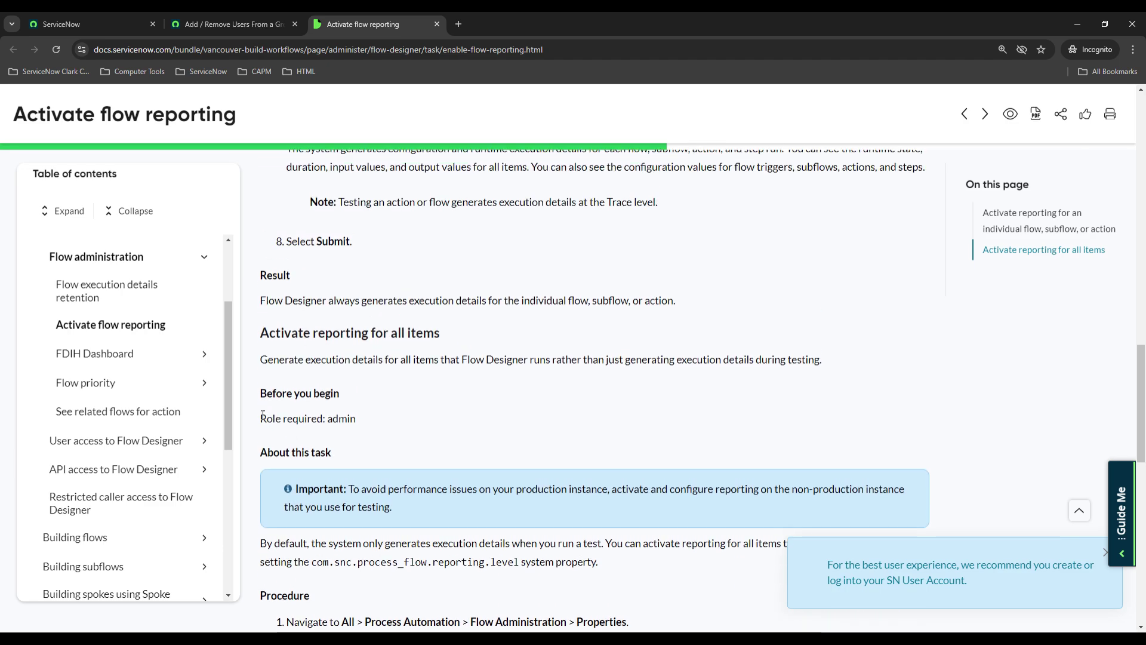
{"action": "scroll", "coordinate": [262, 412], "scroll_direction": "up", "scroll_amount": 1}
{"action": "scroll", "coordinate": [263, 413], "scroll_direction": "up", "scroll_amount": 2}
{"action": "scroll", "coordinate": [265, 395], "scroll_direction": "up", "scroll_amount": 1}
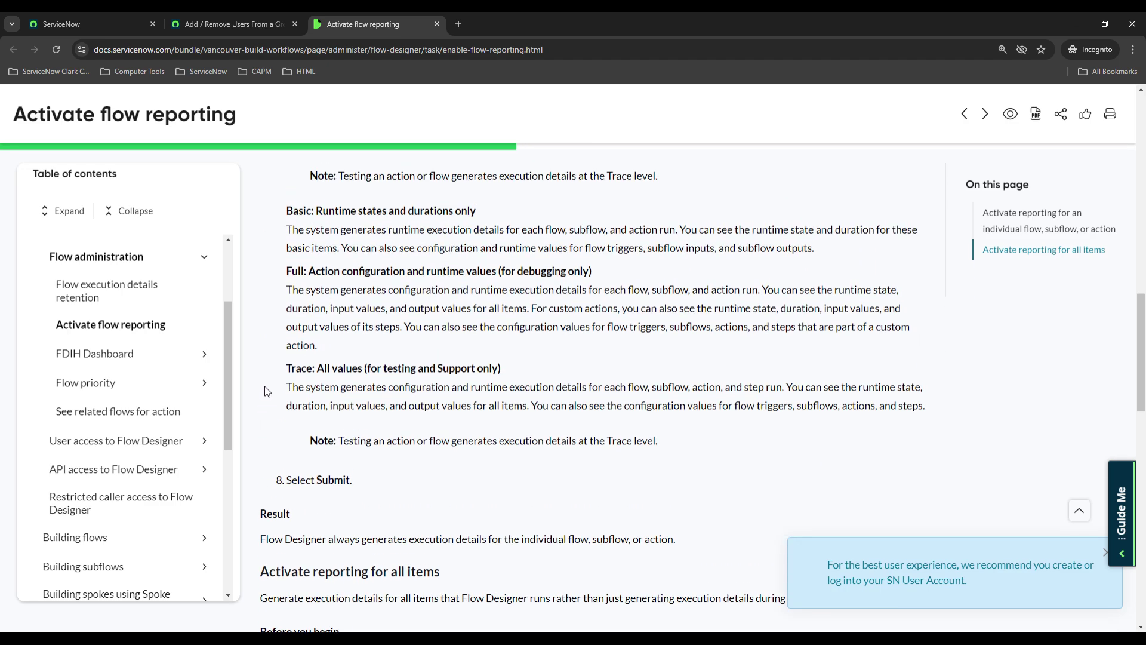
{"action": "scroll", "coordinate": [265, 391], "scroll_direction": "up", "scroll_amount": 1}
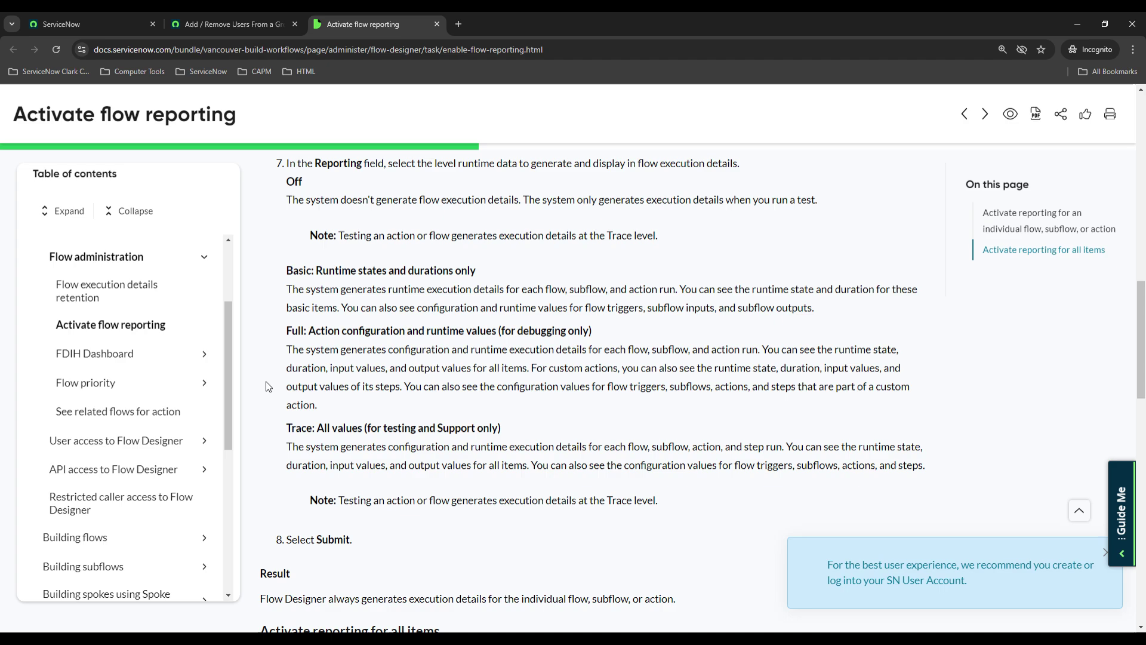
{"action": "scroll", "coordinate": [271, 359], "scroll_direction": "up", "scroll_amount": 1}
{"action": "scroll", "coordinate": [272, 358], "scroll_direction": "up", "scroll_amount": 1}
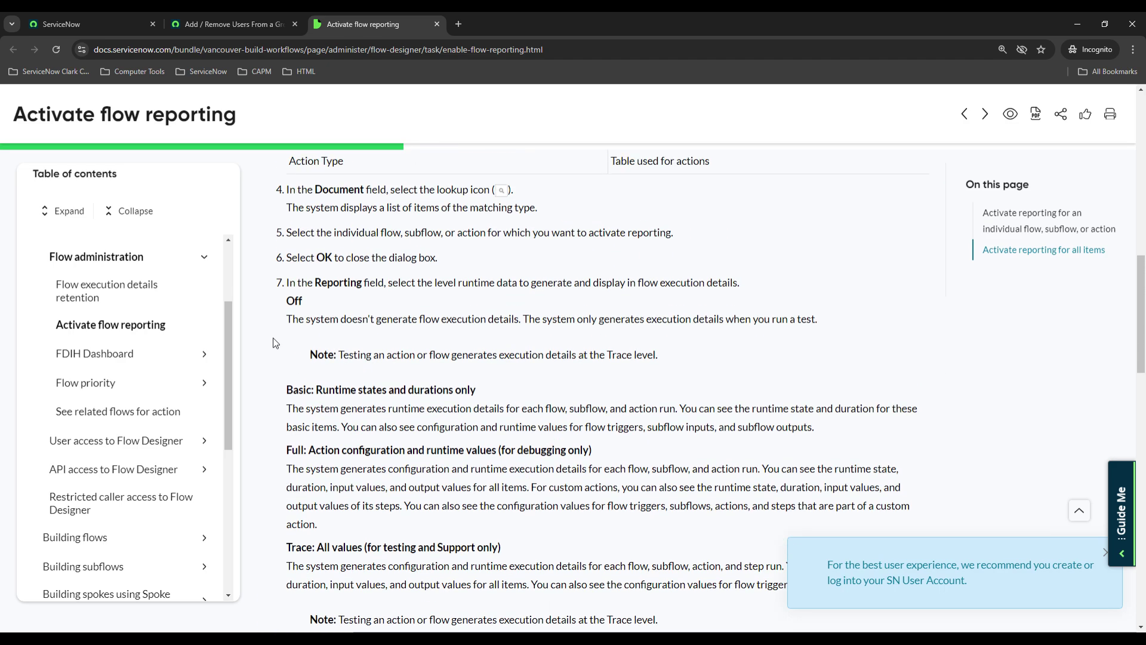
{"action": "scroll", "coordinate": [269, 339], "scroll_direction": "down", "scroll_amount": 2}
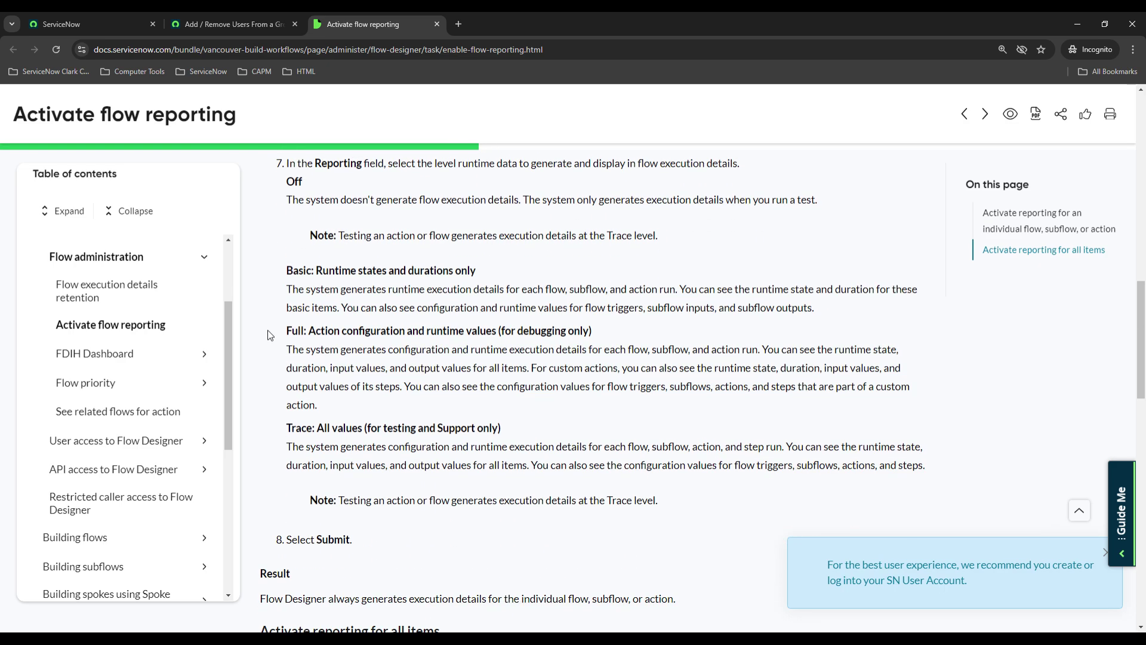
{"action": "scroll", "coordinate": [267, 335], "scroll_direction": "down", "scroll_amount": 5}
{"action": "scroll", "coordinate": [265, 345], "scroll_direction": "down", "scroll_amount": 2}
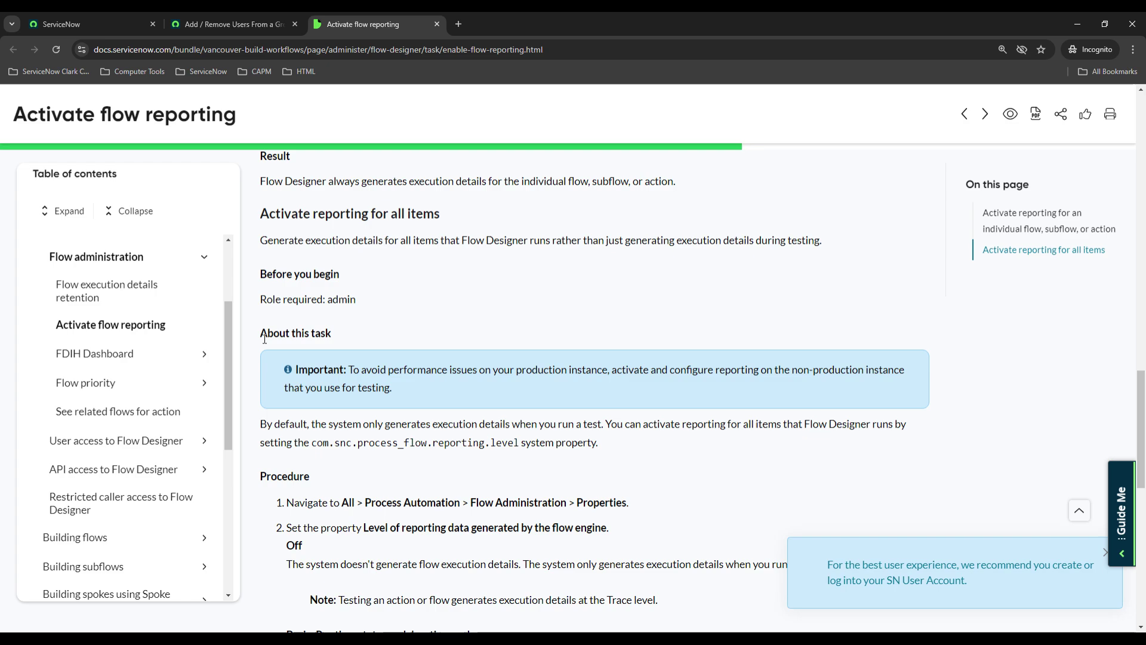
{"action": "scroll", "coordinate": [262, 347], "scroll_direction": "down", "scroll_amount": 1}
{"action": "scroll", "coordinate": [262, 354], "scroll_direction": "down", "scroll_amount": 1}
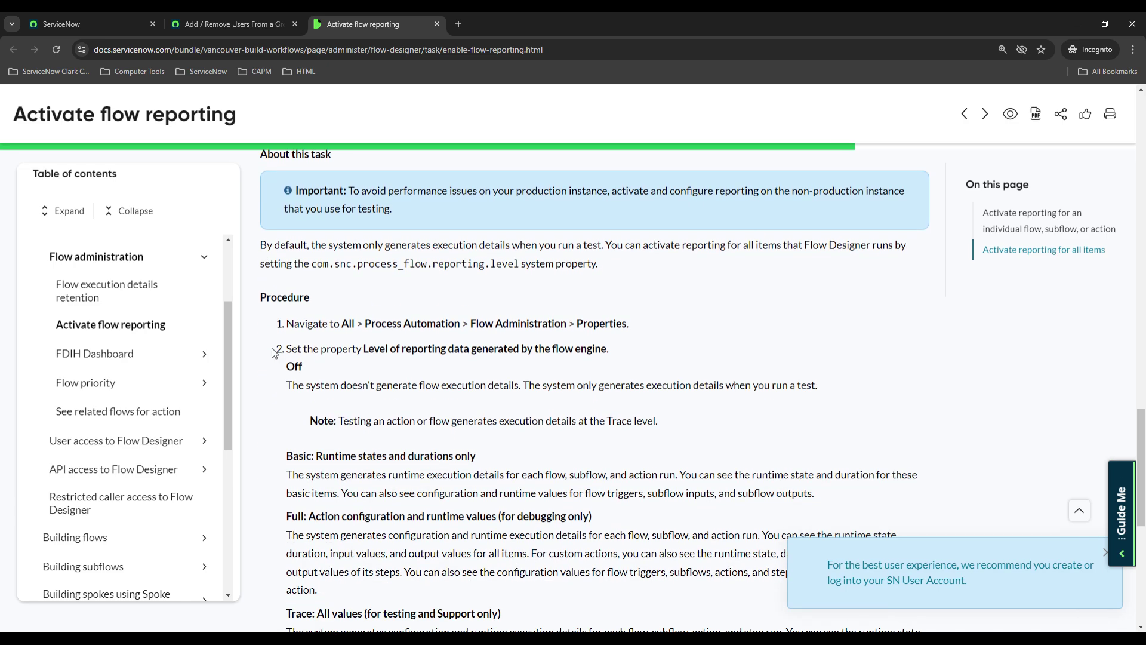
{"action": "scroll", "coordinate": [258, 350], "scroll_direction": "down", "scroll_amount": 1}
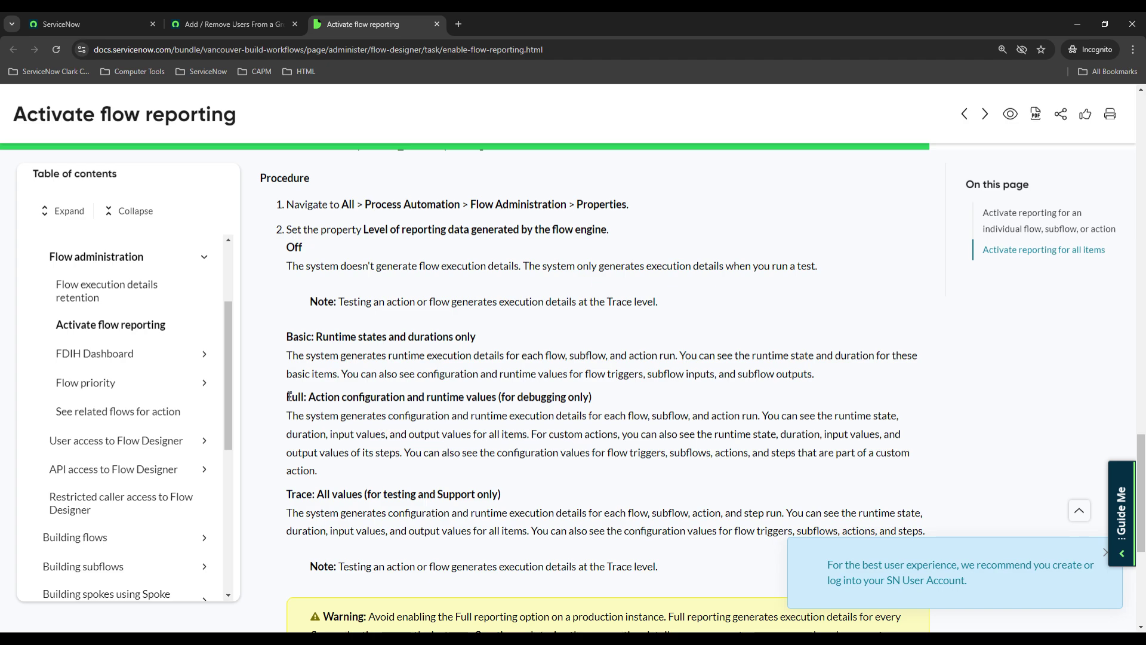
Highlight the Full and Trace reporting level paragraphs, then return to the flow execution tab
{"action": "left_click_drag", "start_coordinate": [288, 396], "coordinate": [337, 472]}
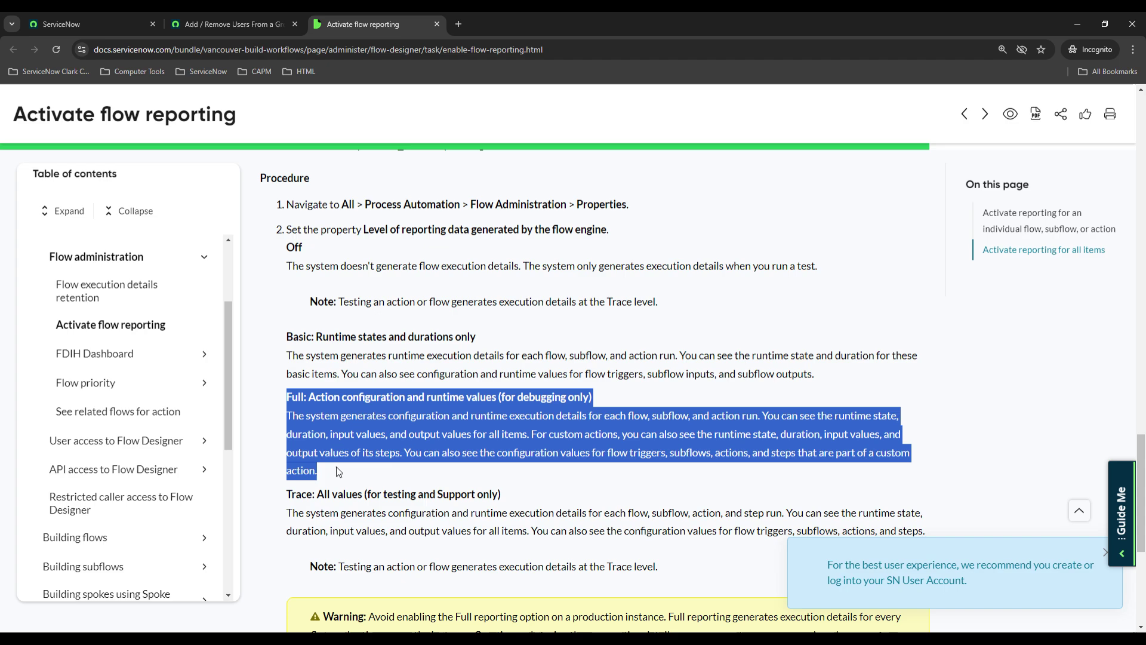
{"action": "left_click", "coordinate": [338, 472]}
{"action": "scroll", "coordinate": [338, 473], "scroll_direction": "down", "scroll_amount": 2}
{"action": "left_click_drag", "start_coordinate": [287, 375], "coordinate": [655, 411]}
{"action": "left_click", "coordinate": [322, 352]}
{"action": "scroll", "coordinate": [323, 352], "scroll_direction": "up", "scroll_amount": 1}
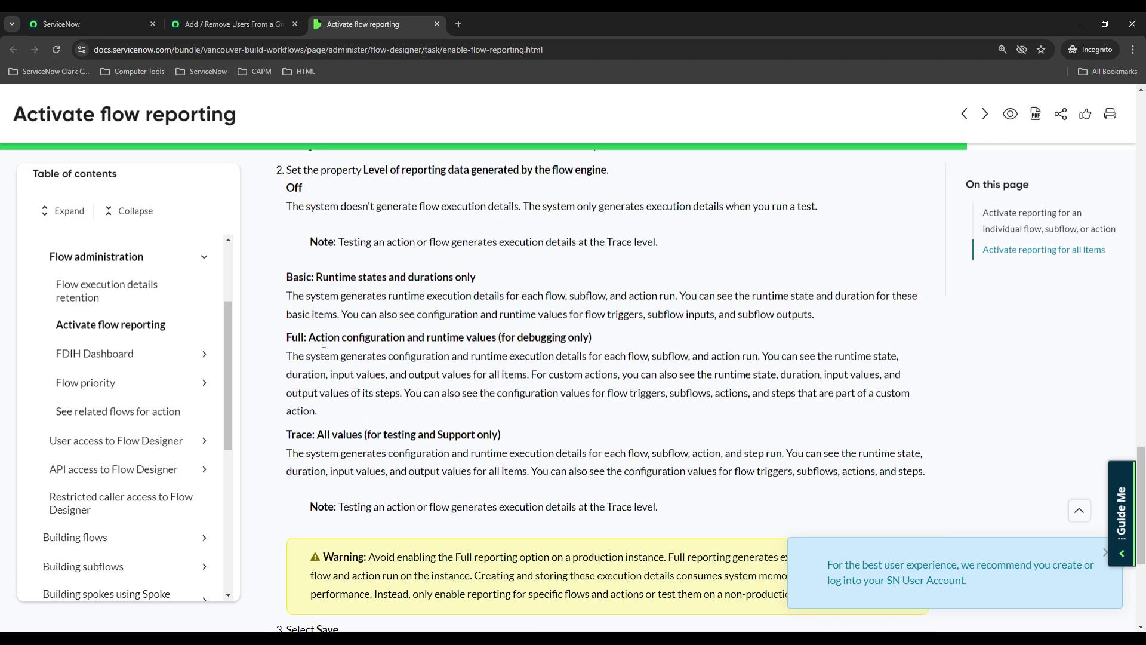
{"action": "mouse_move", "coordinate": [288, 336]}
{"action": "left_mouse_down"}
{"action": "mouse_move", "coordinate": [390, 390]}
{"action": "mouse_move", "coordinate": [410, 418]}
{"action": "left_mouse_up"}
{"action": "left_click", "coordinate": [409, 418]}
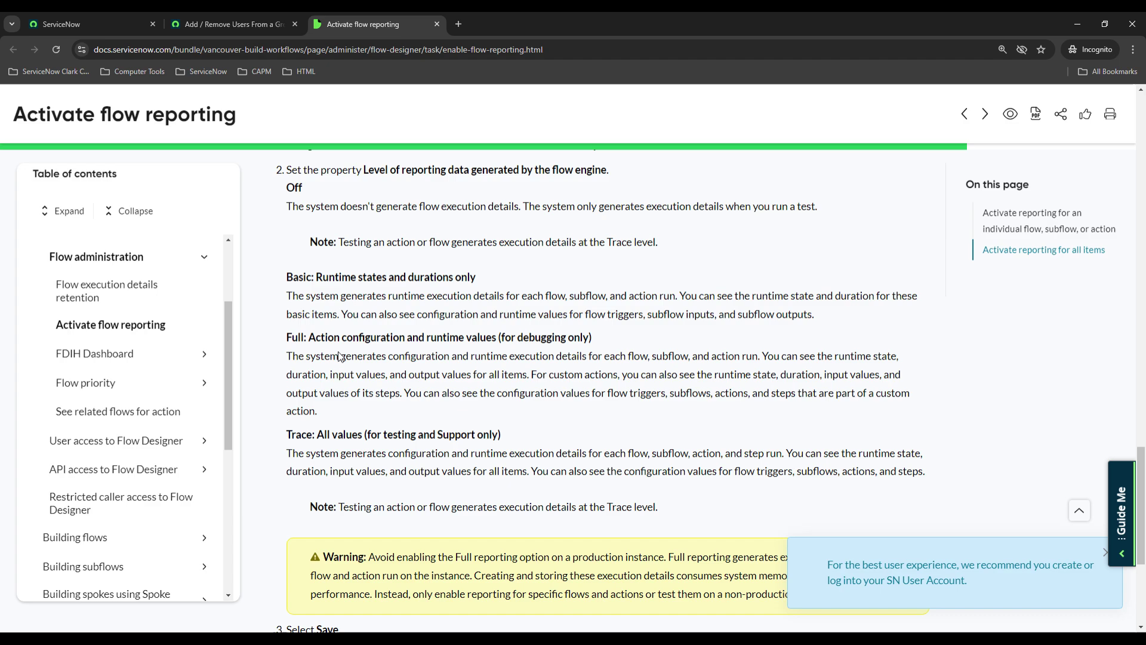
{"action": "left_click", "coordinate": [260, 17]}
{"action": "scroll", "coordinate": [537, 389], "scroll_direction": "up", "scroll_amount": 2}
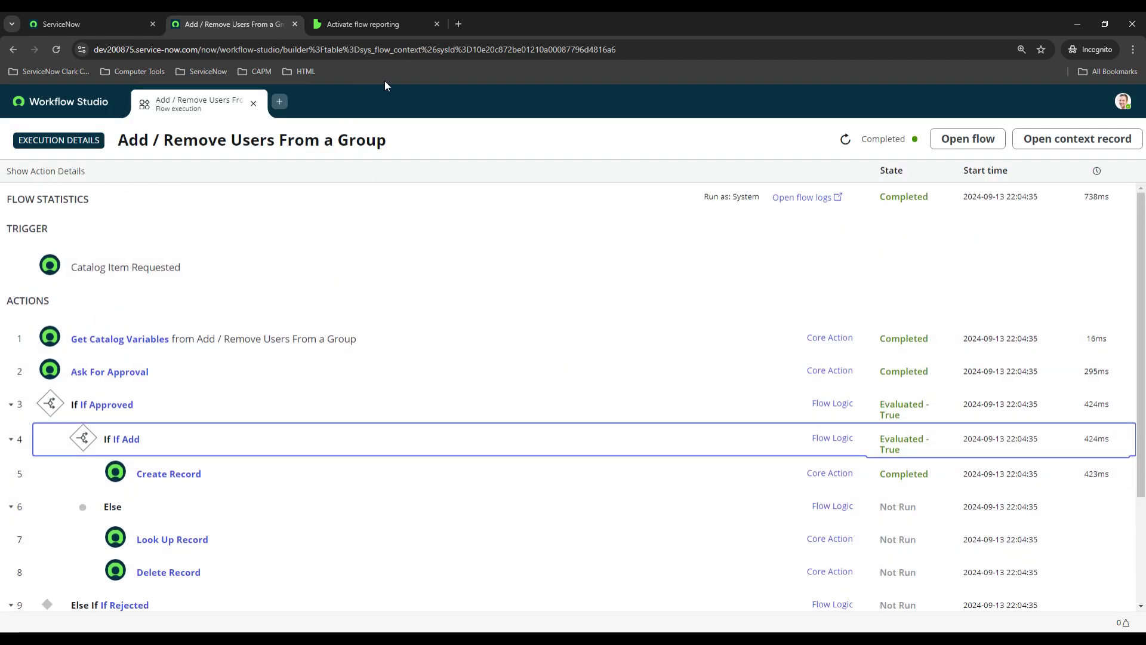
Reselect the com.snc.process_flow.reporting.level property name in the docs, then leave the docs tab
{"action": "left_click", "coordinate": [385, 24]}
{"action": "scroll", "coordinate": [371, 331], "scroll_direction": "up", "scroll_amount": 2}
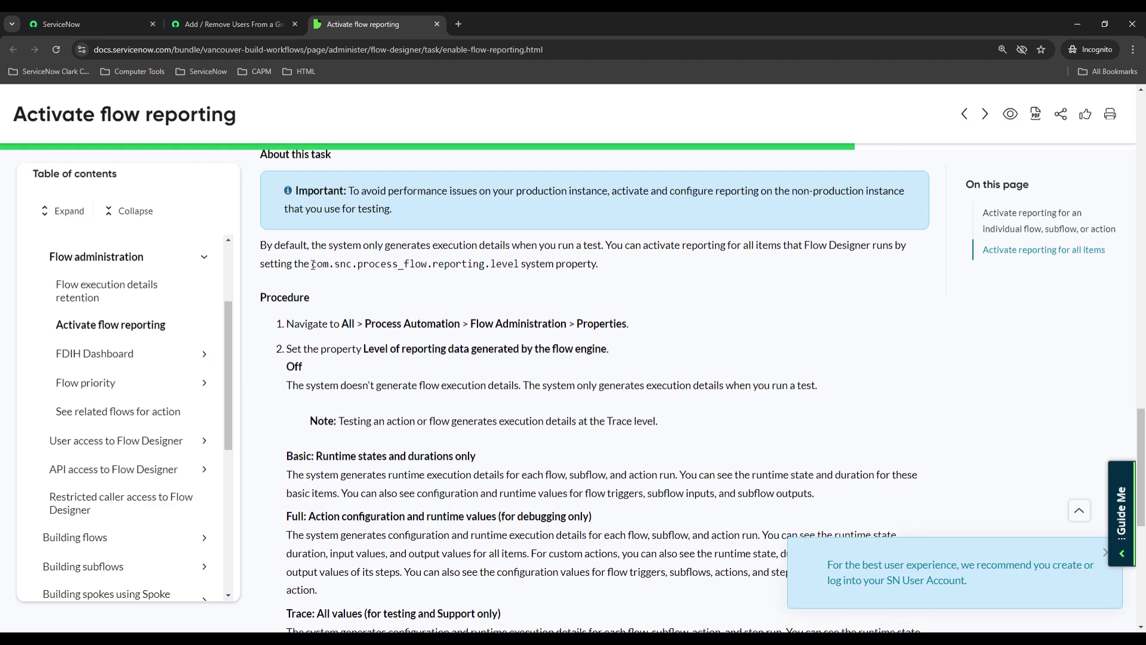
{"action": "mouse_move", "coordinate": [312, 264]}
{"action": "left_mouse_down"}
{"action": "mouse_move", "coordinate": [593, 265]}
{"action": "mouse_move", "coordinate": [504, 266]}
{"action": "mouse_move", "coordinate": [521, 265]}
{"action": "left_mouse_up"}
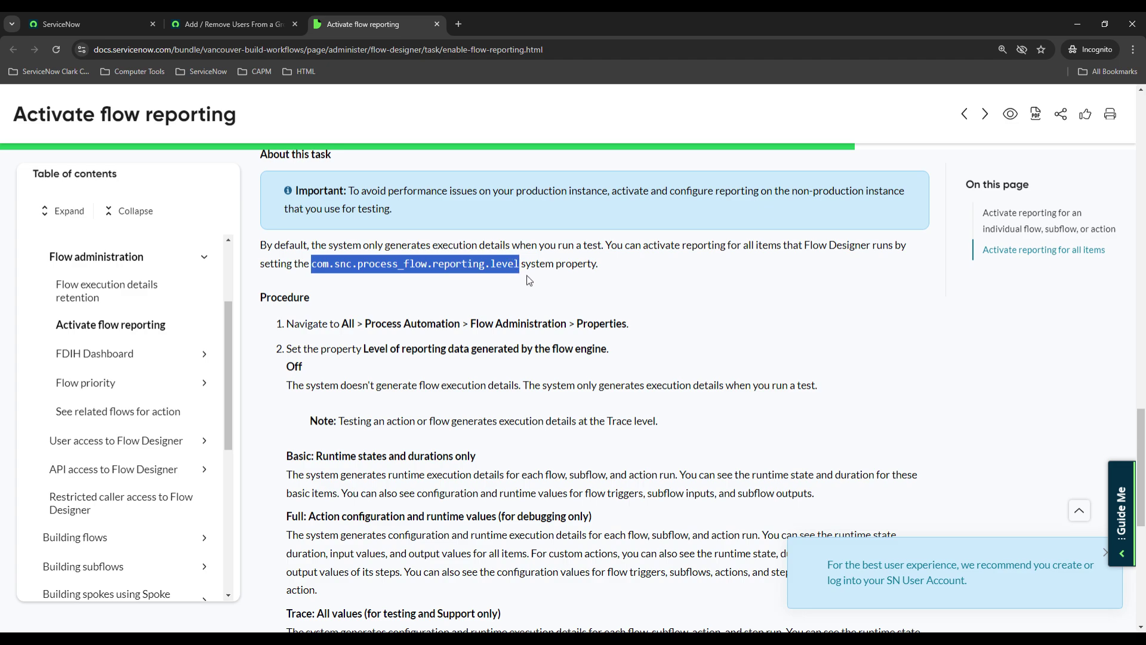
{"action": "left_click", "coordinate": [528, 283]}
{"action": "scroll", "coordinate": [495, 302], "scroll_direction": "down", "scroll_amount": 1}
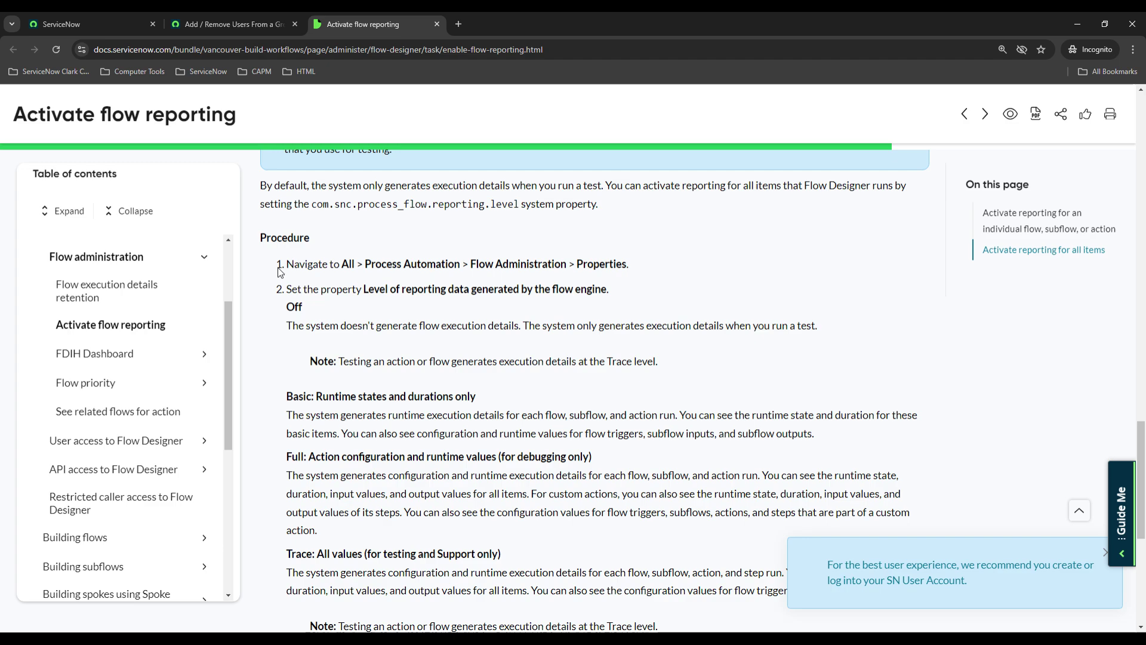
{"action": "left_click", "coordinate": [223, 22]}
Open the System Definition Plugins module via the 'plugin' navigator filter, then revisit the flow execution tab
{"action": "left_click", "coordinate": [135, 25]}
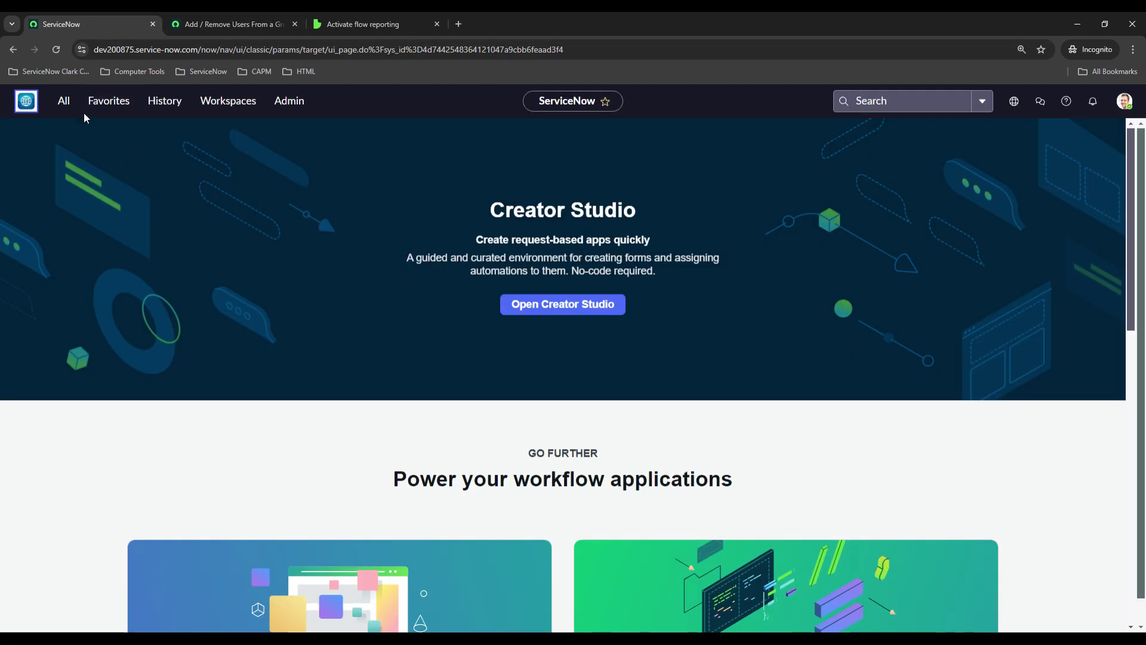
{"action": "left_click", "coordinate": [64, 102]}
{"action": "type", "text": "f"}
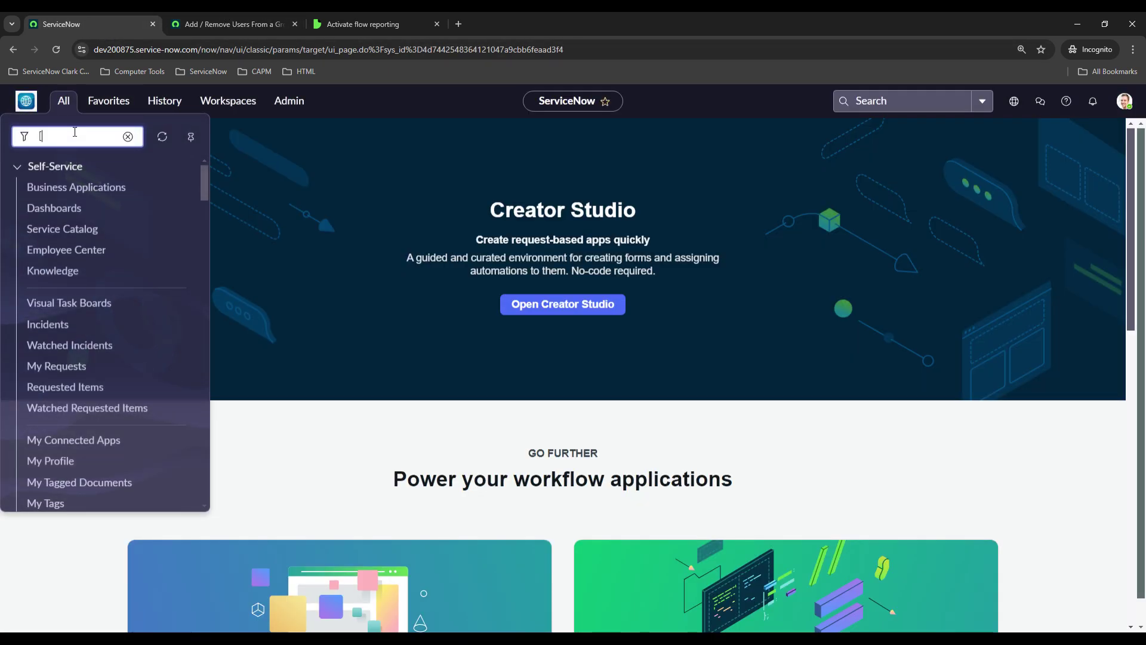
{"action": "type", "text": "lu"}
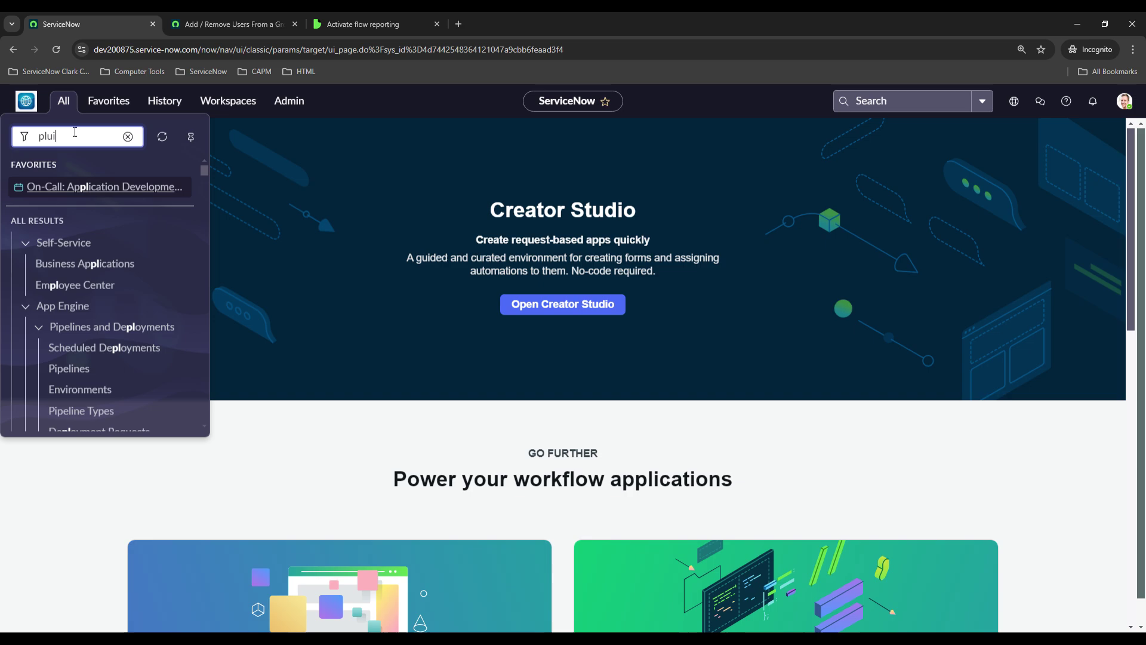
{"action": "type", "text": "gin"}
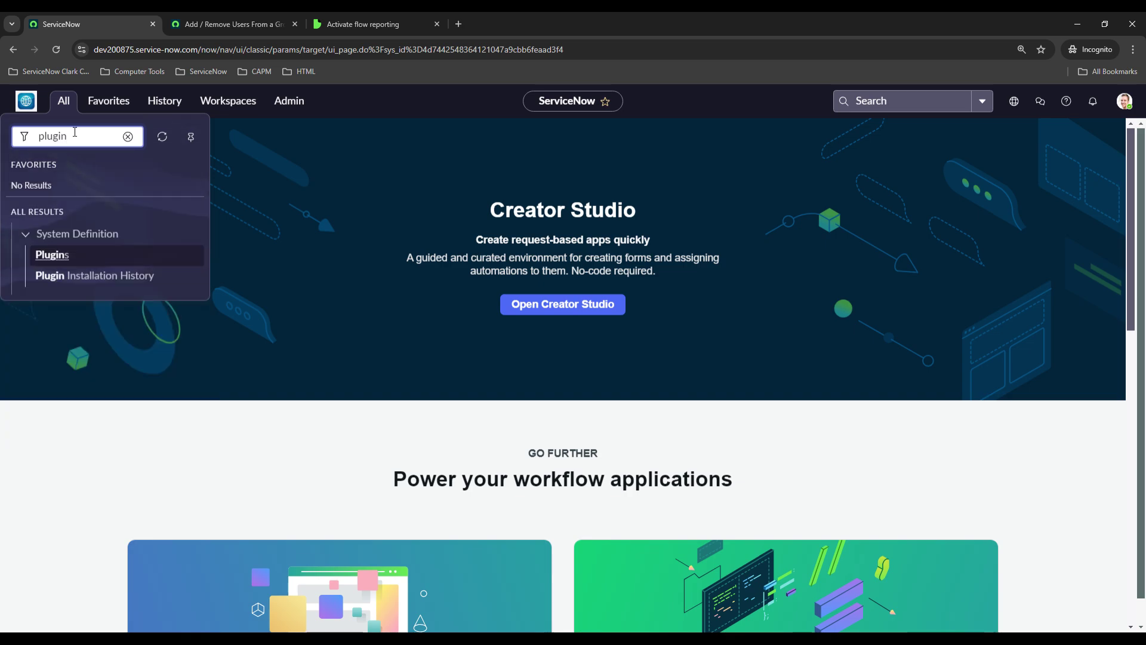
{"action": "left_click", "coordinate": [52, 255]}
{"action": "left_click", "coordinate": [242, 18]}
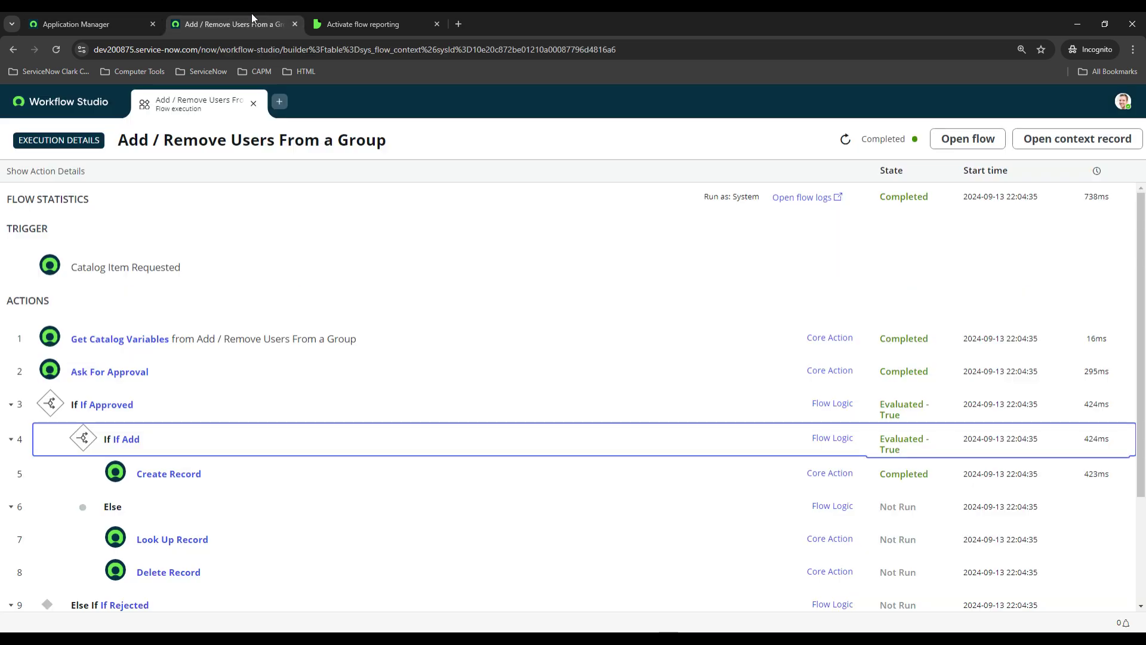
Search Application Manager for 'workflow studio', show Installed apps, and open Workflow Studio's details
{"action": "left_click", "coordinate": [76, 18]}
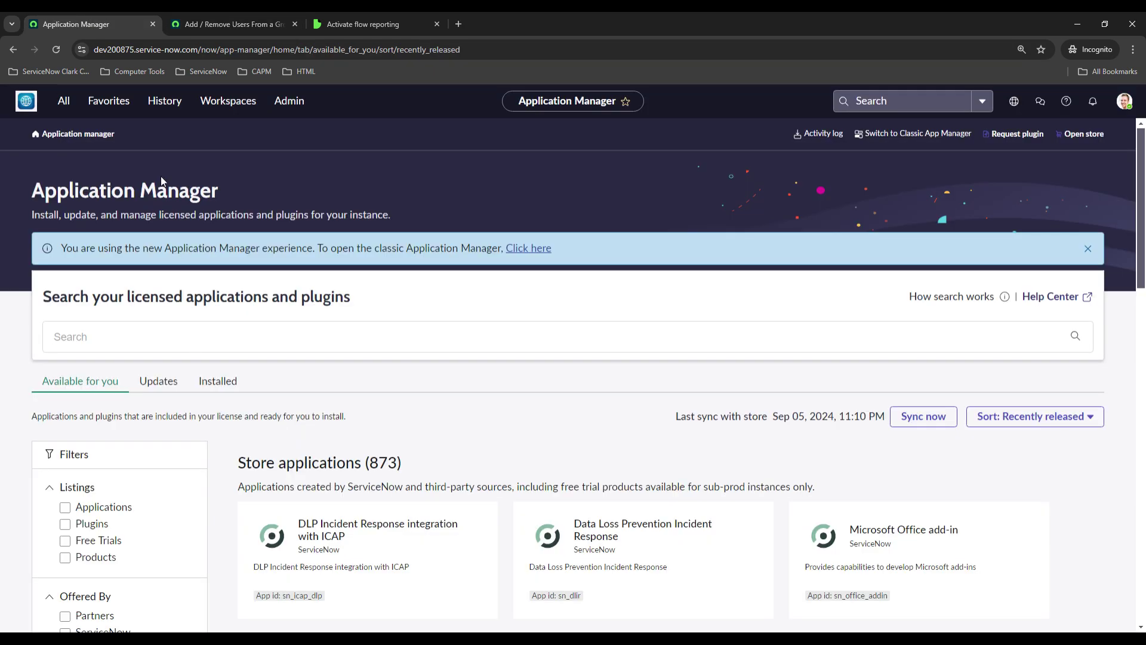
{"action": "left_click", "coordinate": [64, 101]}
{"action": "type", "text": "plugin"}
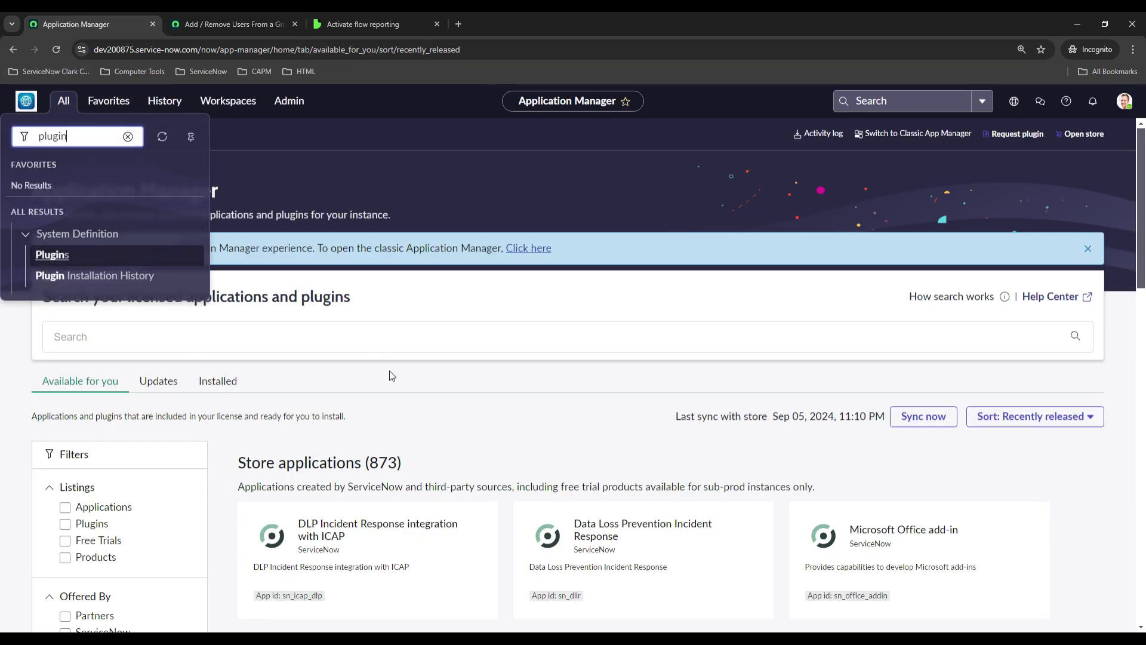
{"action": "left_click", "coordinate": [405, 339]}
{"action": "type", "text": "work"}
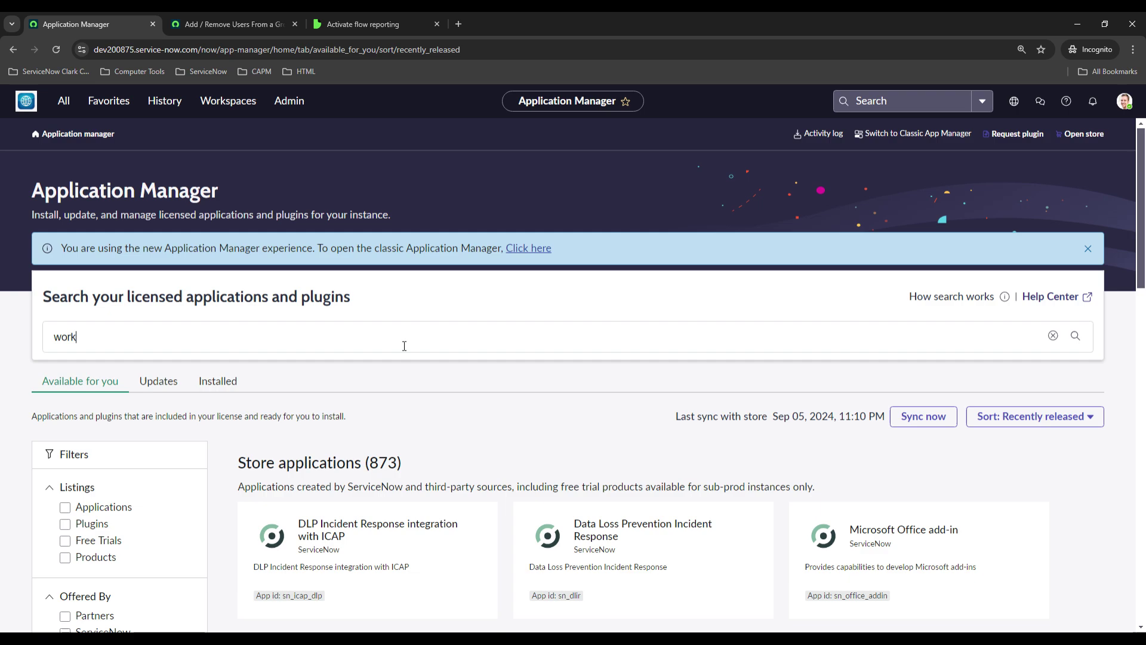
{"action": "type", "text": "d"}
{"action": "key", "text": "BackSpace"}
{"action": "type", "text": "dloq"}
{"action": "key", "text": "BackSpace"}
{"action": "key", "text": "BackSpace"}
{"action": "key", "text": "BackSpace"}
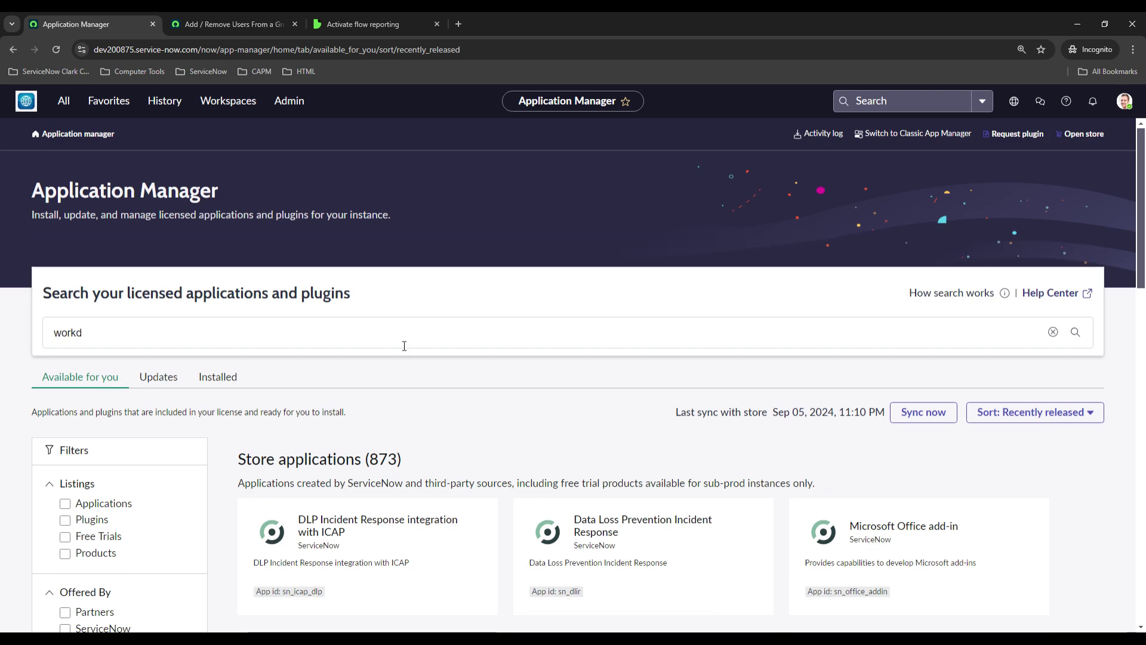
{"action": "type", "text": "w stud"}
{"action": "type", "text": "io"}
{"action": "scroll", "coordinate": [393, 355], "scroll_direction": "down", "scroll_amount": 1}
{"action": "left_click", "coordinate": [224, 309]}
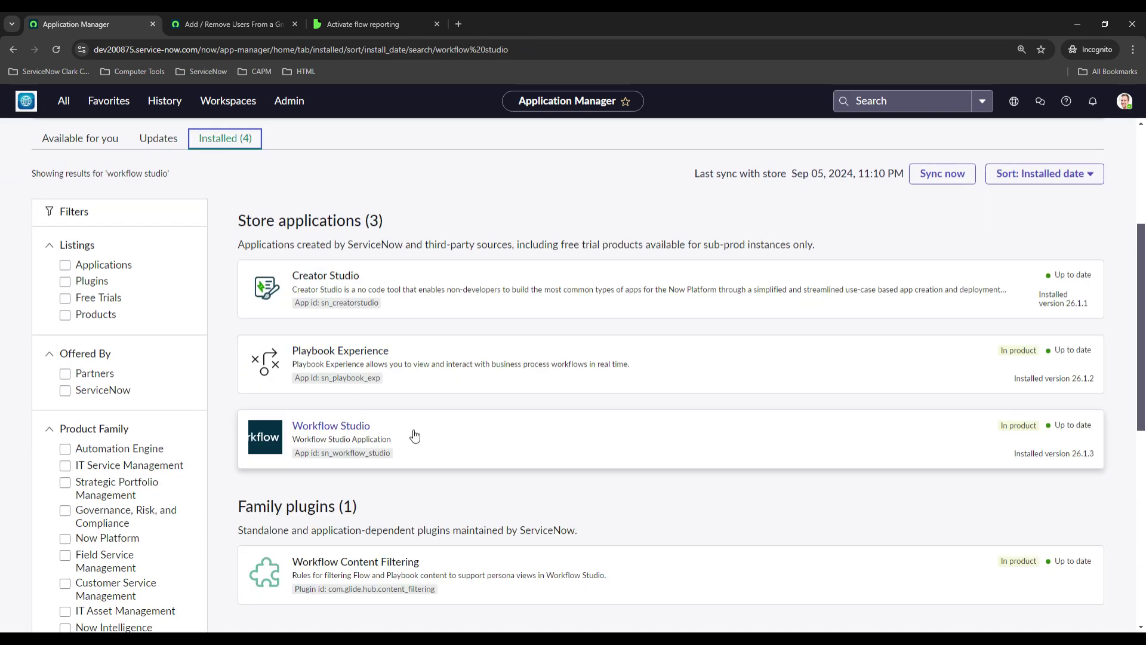
{"action": "left_click", "coordinate": [425, 439]}
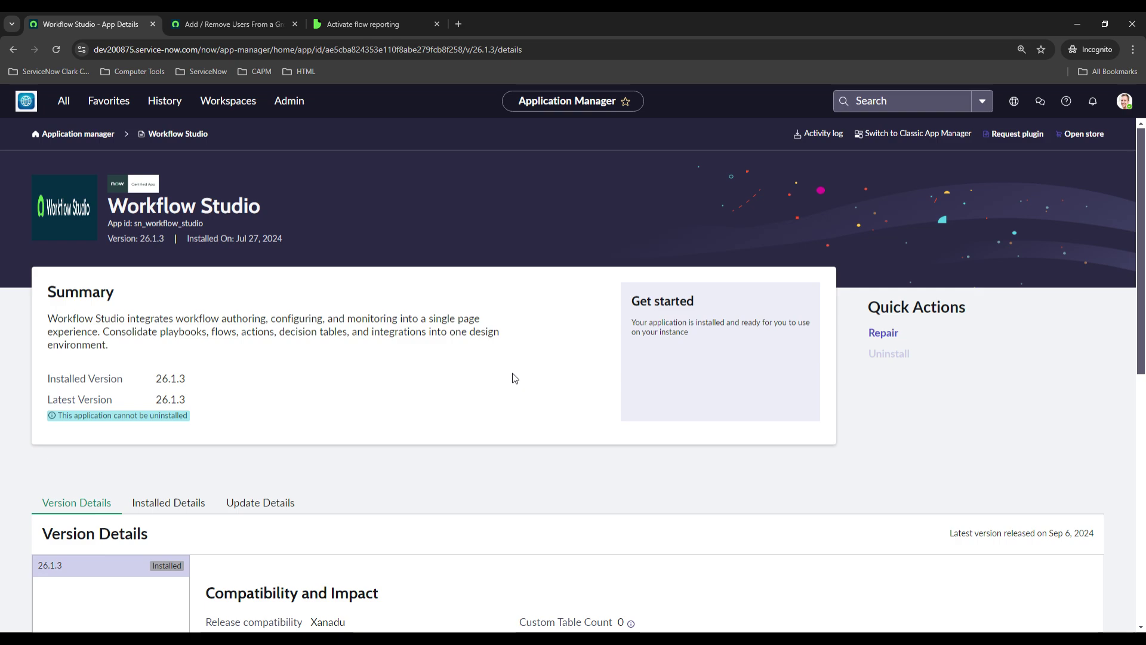
Open sys_properties.list filtered to com.snc.process_flow.reporting.level and inspect its FULL value
{"action": "left_click", "coordinate": [62, 101]}
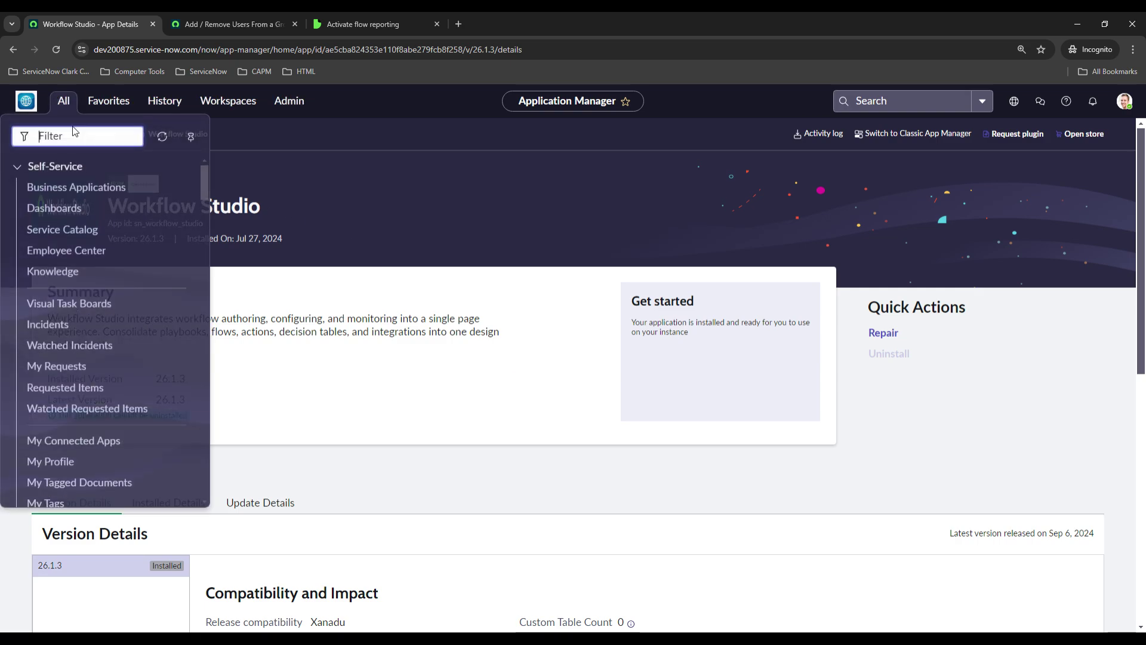
{"action": "type", "text": "sy"}
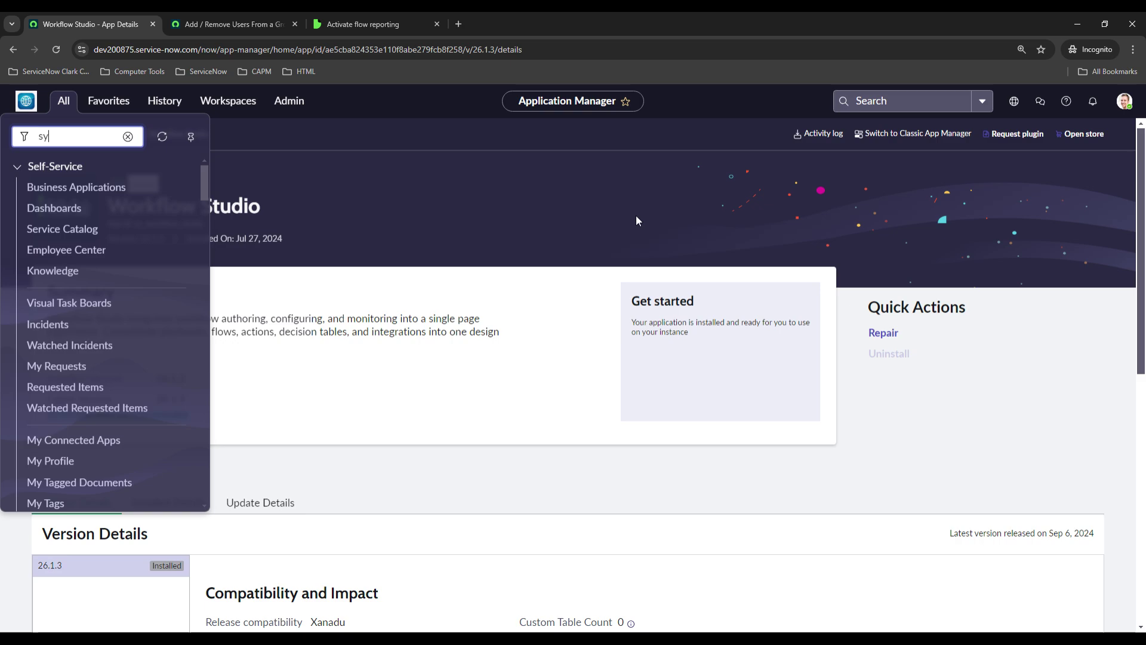
{"action": "type", "text": "s_propertie"}
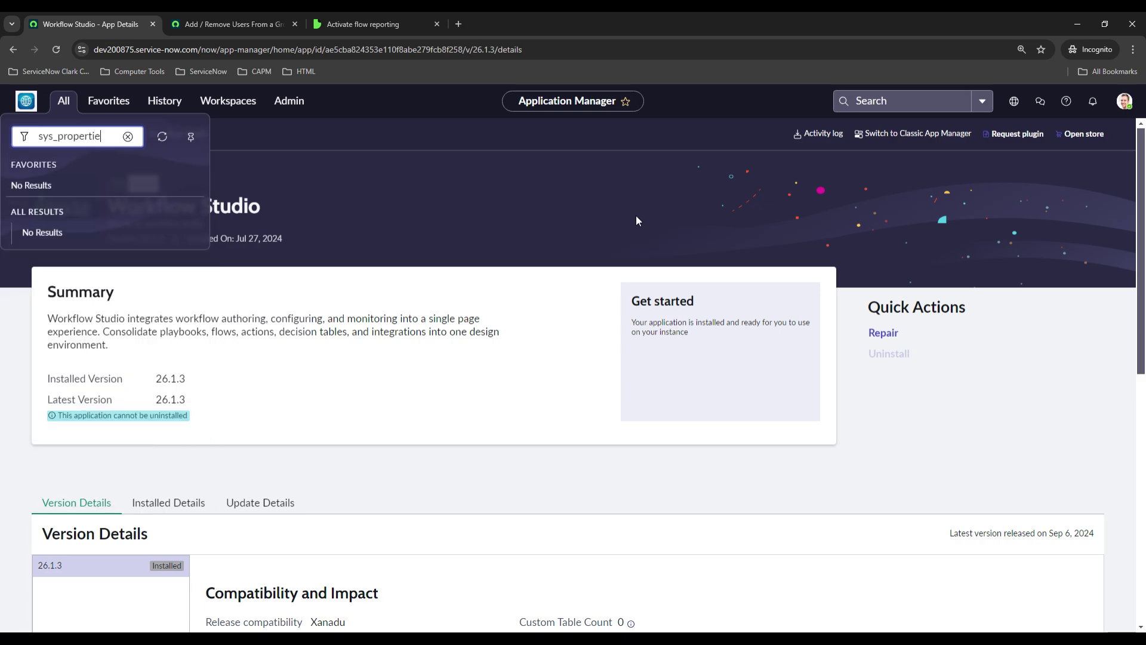
{"action": "type", "text": "s.list"}
{"action": "key", "text": "Return"}
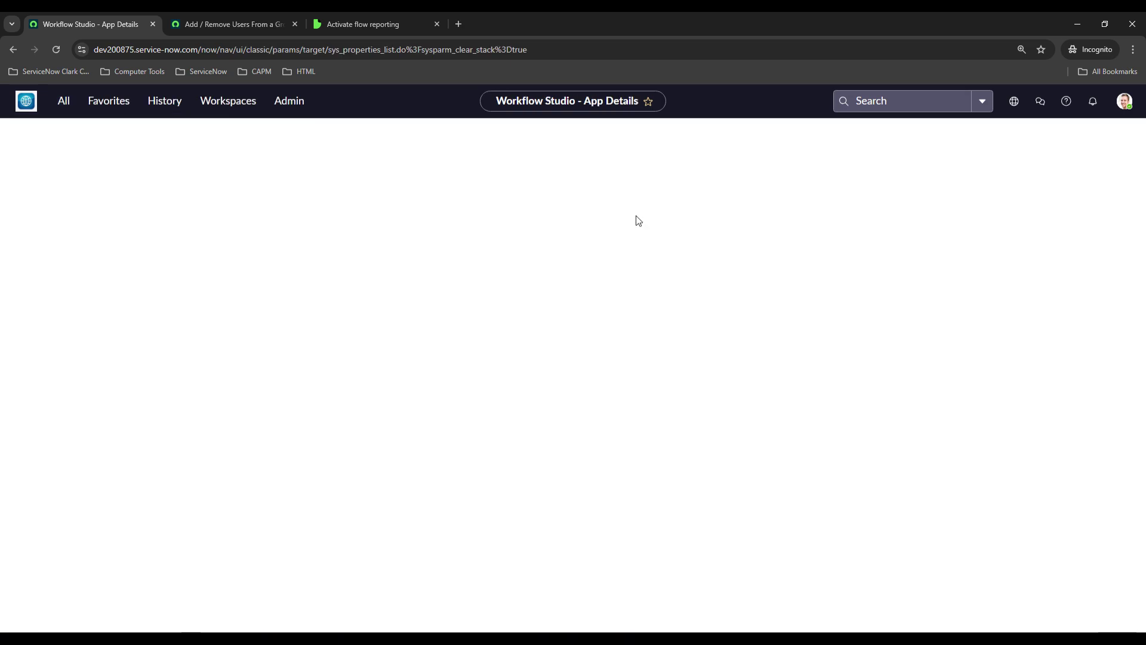
{"action": "left_click", "coordinate": [129, 200]}
{"action": "mouse_move", "coordinate": [138, 177]}
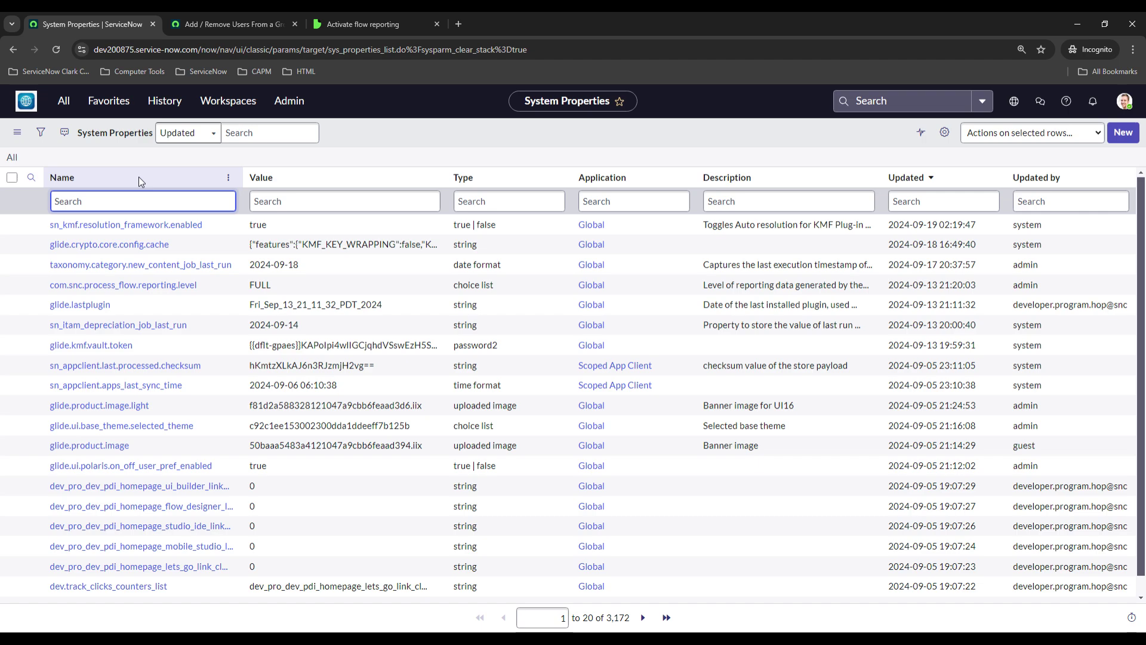
{"action": "type", "text": "*com.snc.process_flow.reporting.level"}
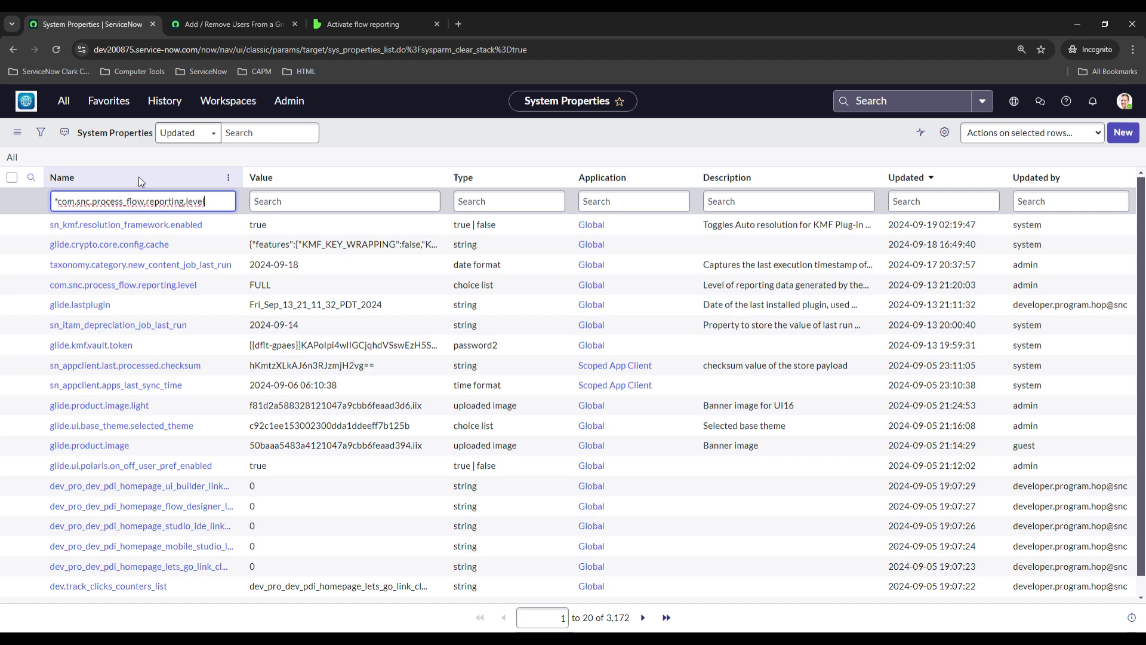
{"action": "key", "text": "Return"}
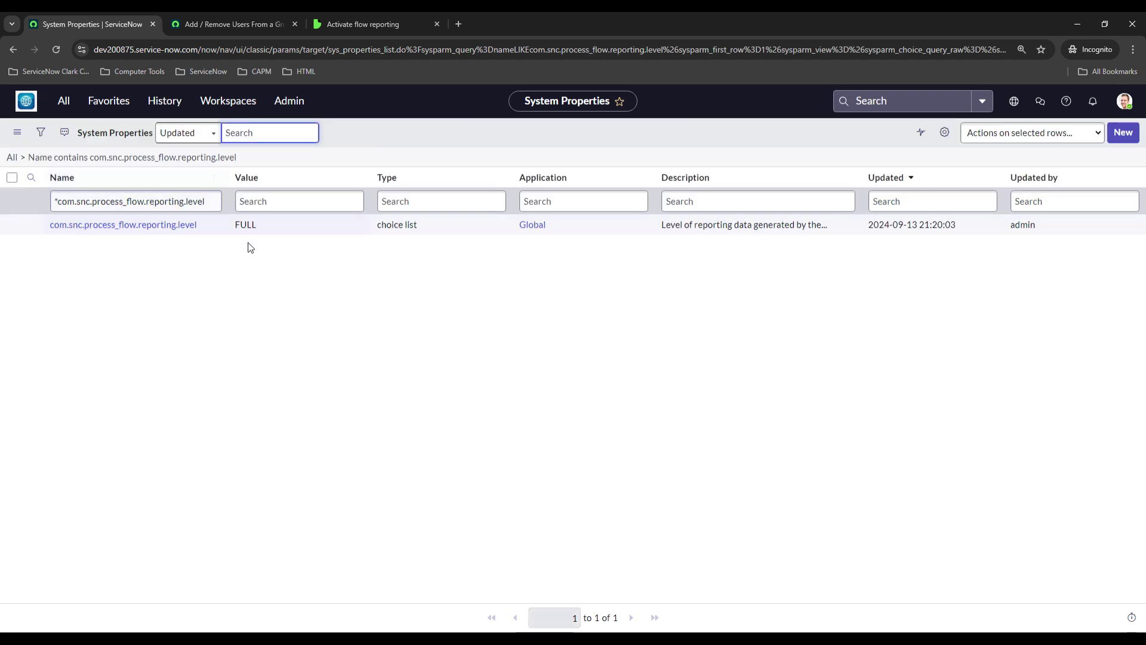
{"action": "left_click", "coordinate": [285, 226]}
{"action": "double_click", "coordinate": [280, 226]}
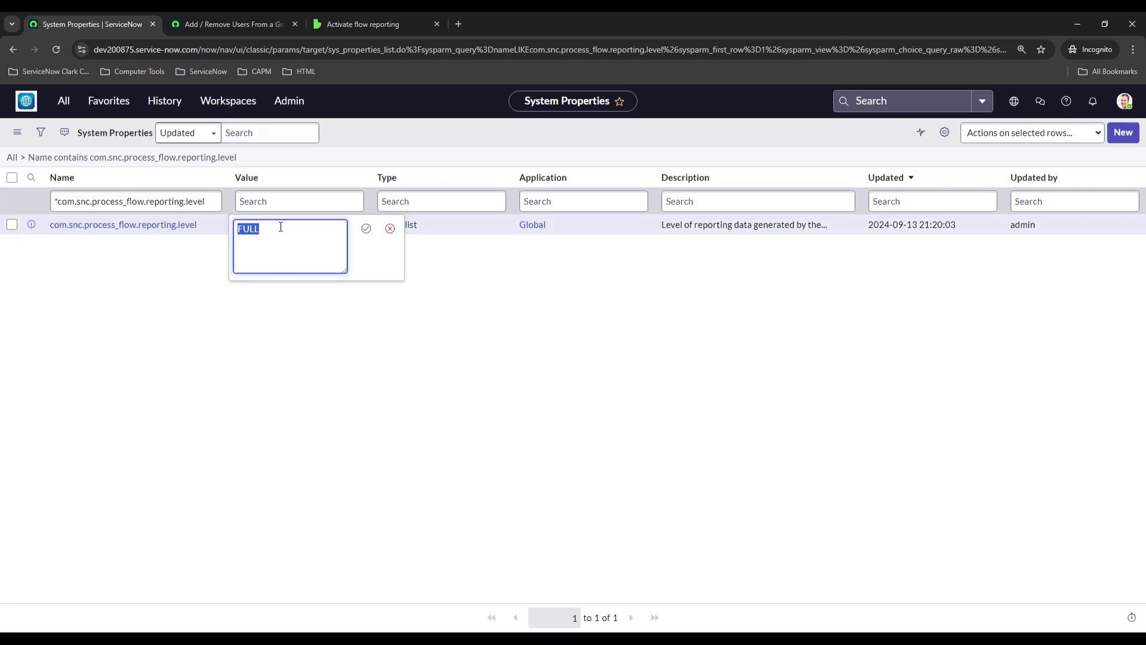
{"action": "left_click", "coordinate": [384, 236]}
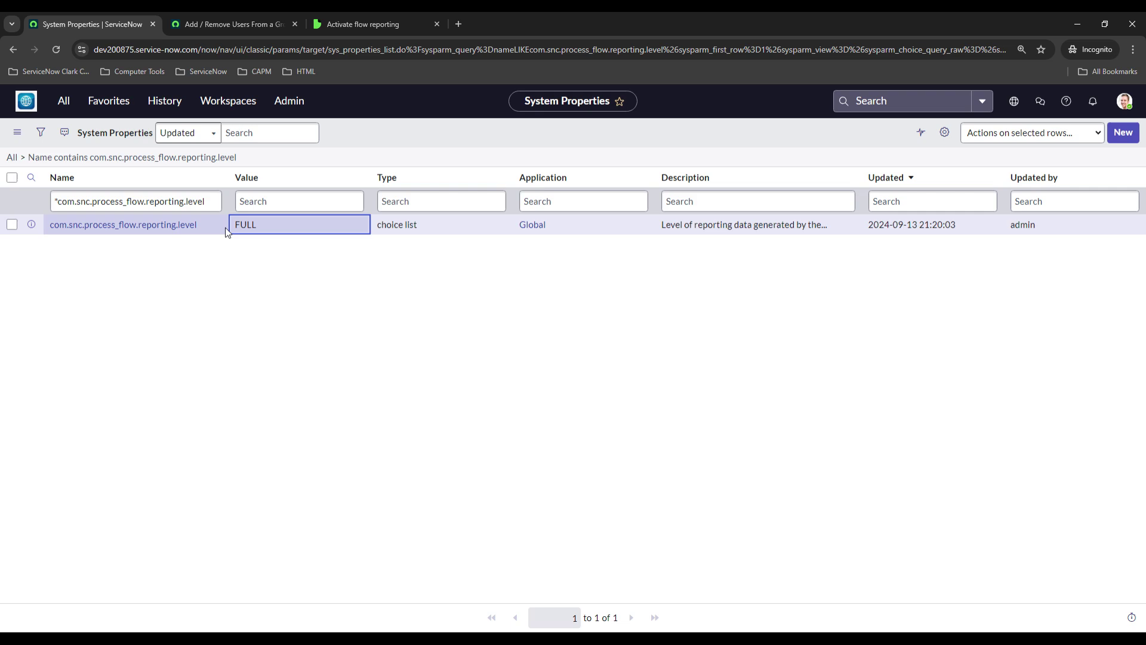
{"action": "left_click", "coordinate": [151, 230]}
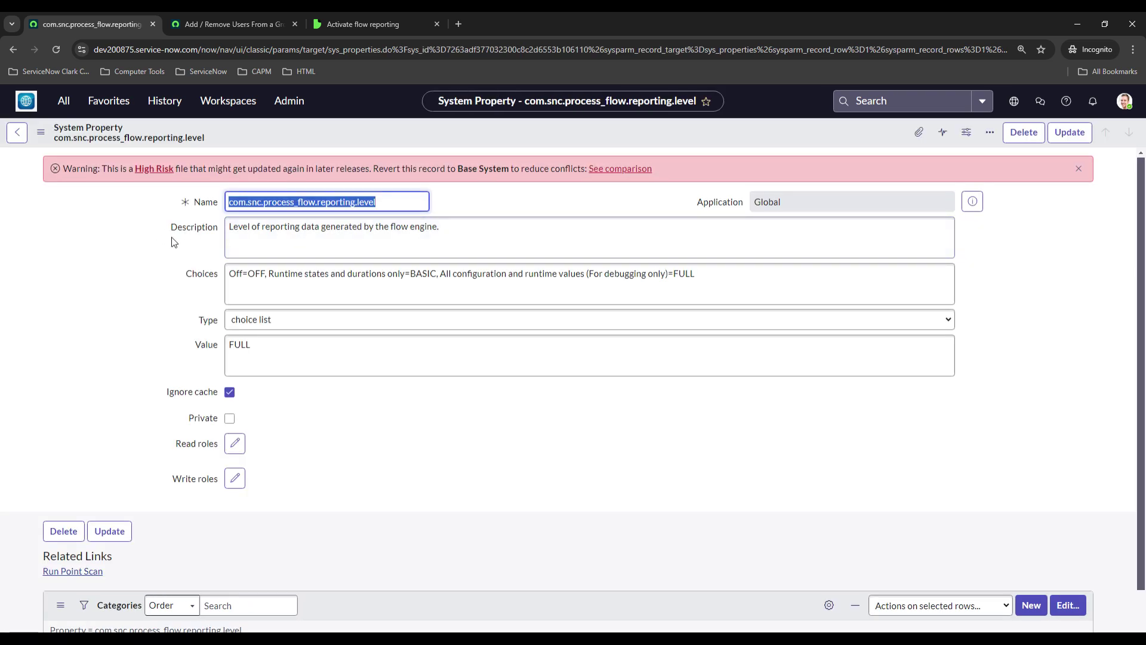
{"action": "left_click", "coordinate": [266, 345]}
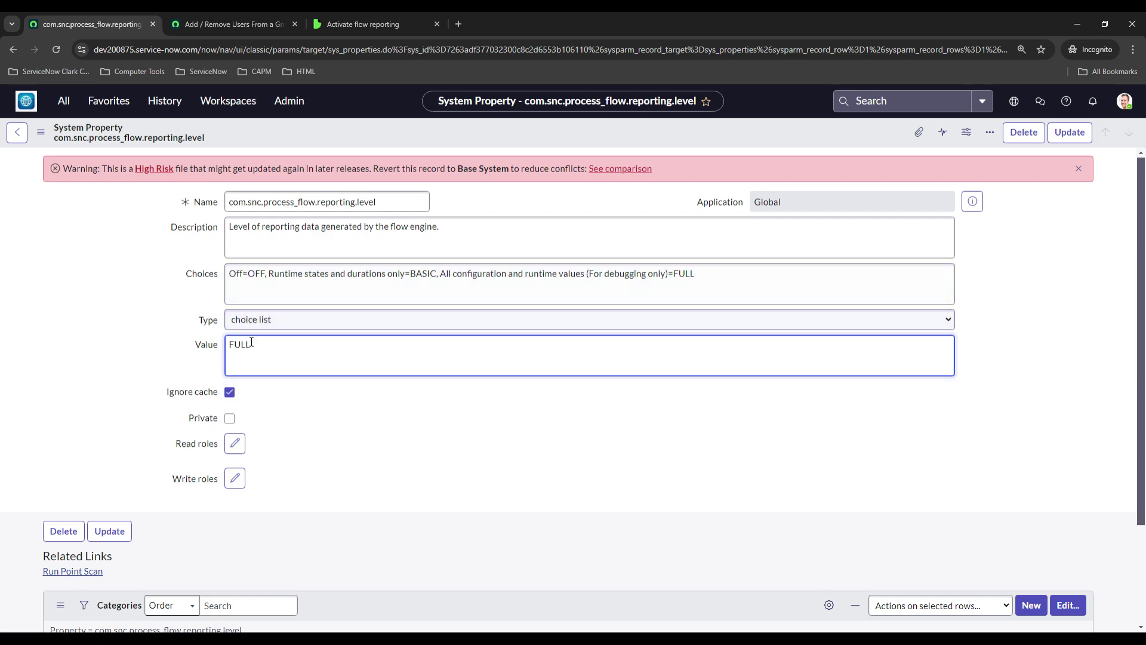
{"action": "left_click", "coordinate": [255, 22]}
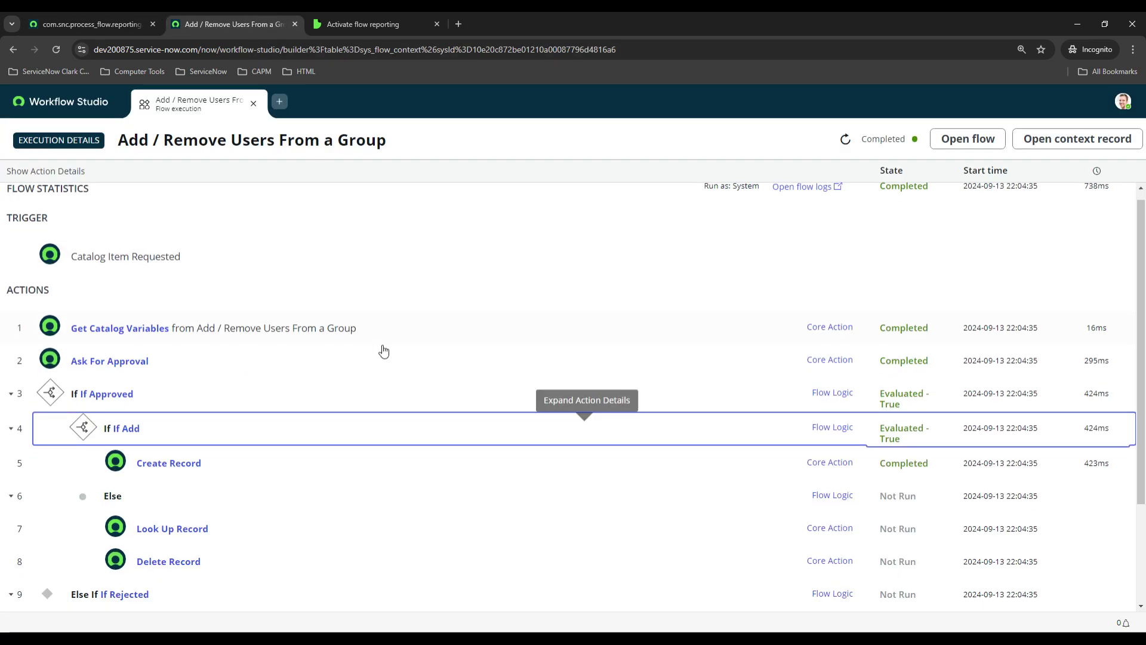
{"action": "scroll", "coordinate": [405, 386], "scroll_direction": "down", "scroll_amount": 2}
{"action": "scroll", "coordinate": [385, 350], "scroll_direction": "up", "scroll_amount": 2}
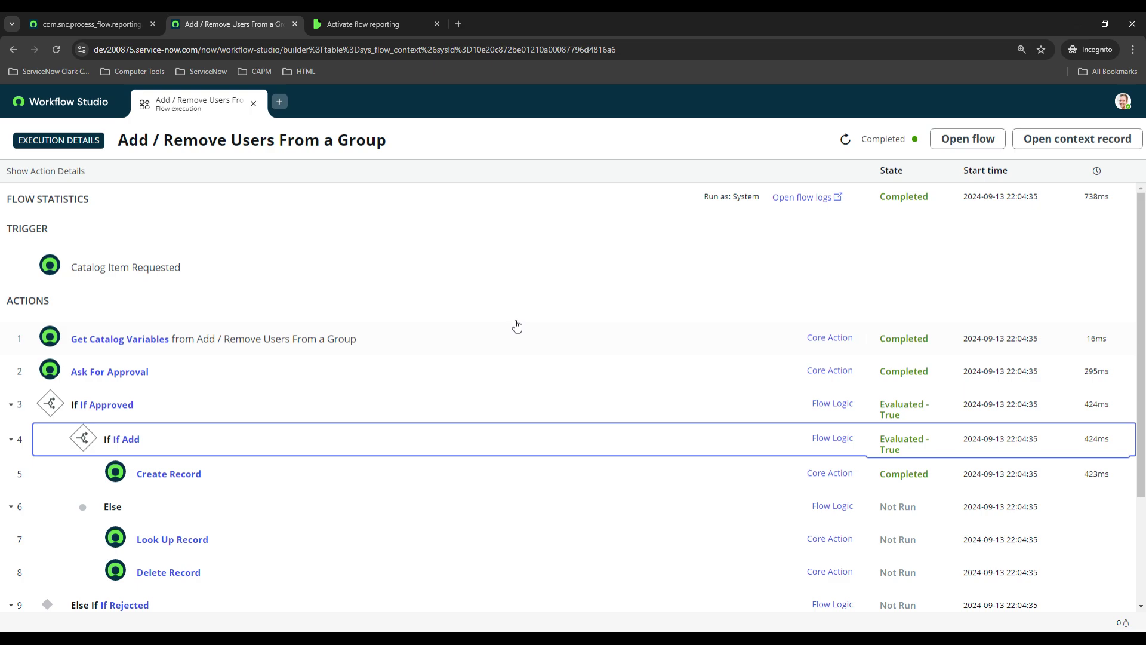
{"action": "scroll", "coordinate": [555, 331], "scroll_direction": "down", "scroll_amount": 2}
{"action": "left_click", "coordinate": [144, 22]}
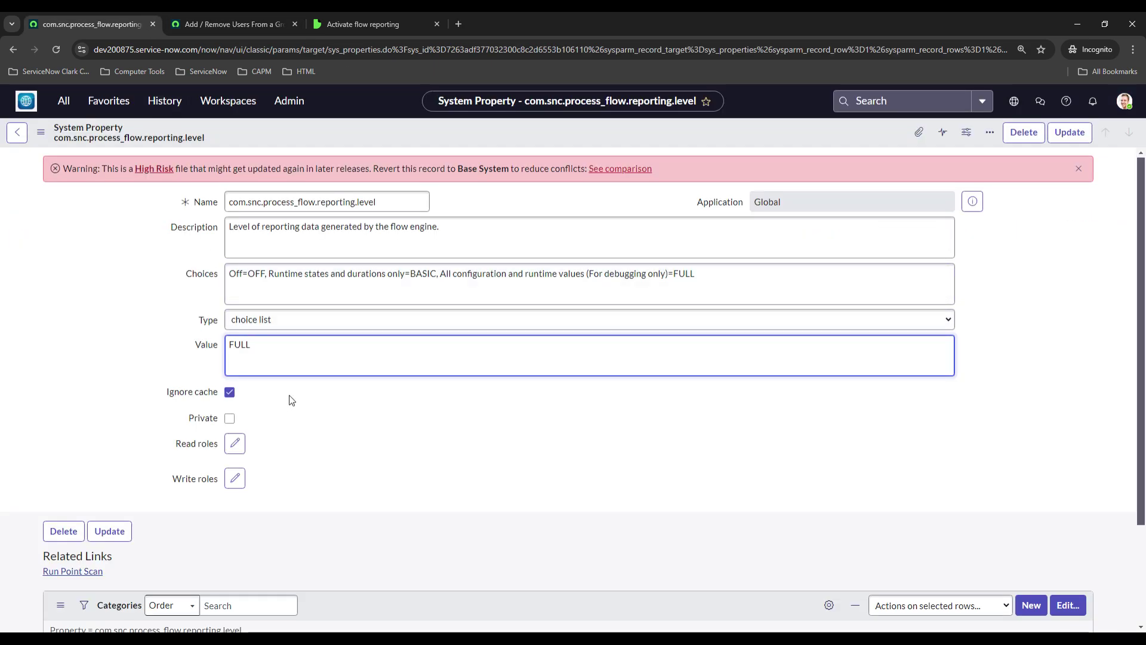
Save the reporting level property record from the header menu, then recheck the flow execution tab
{"action": "right_click", "coordinate": [446, 139]}
{"action": "left_click", "coordinate": [457, 146]}
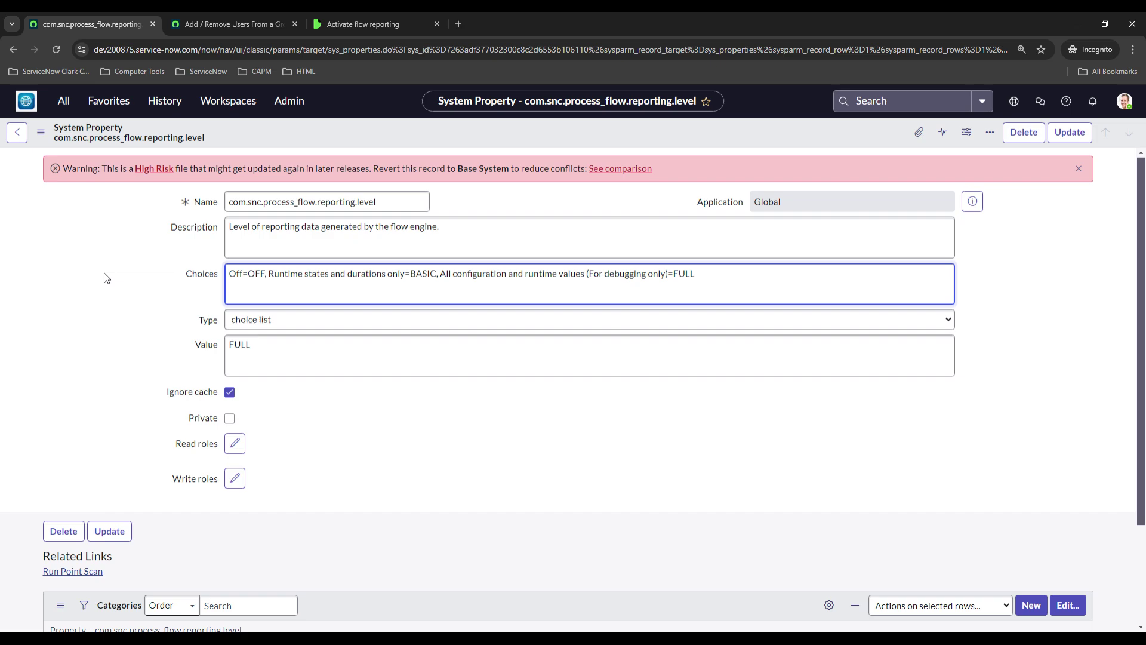
{"action": "left_click", "coordinate": [260, 24]}
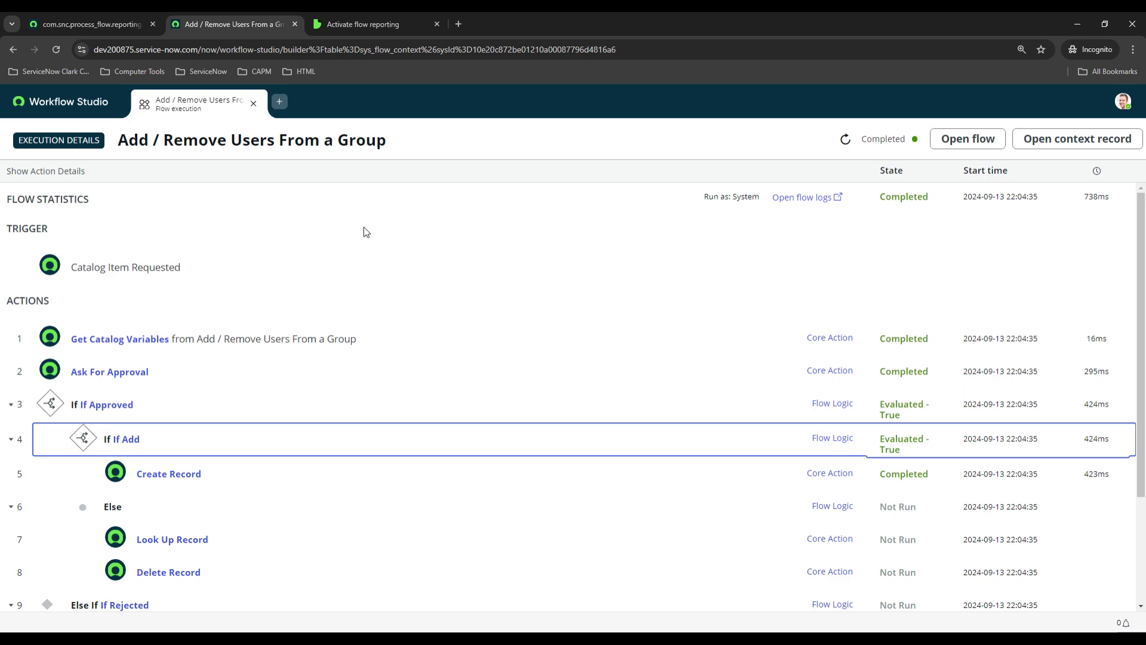
{"action": "scroll", "coordinate": [373, 225], "scroll_direction": "down", "scroll_amount": 3}
{"action": "scroll", "coordinate": [376, 231], "scroll_direction": "down", "scroll_amount": 2}
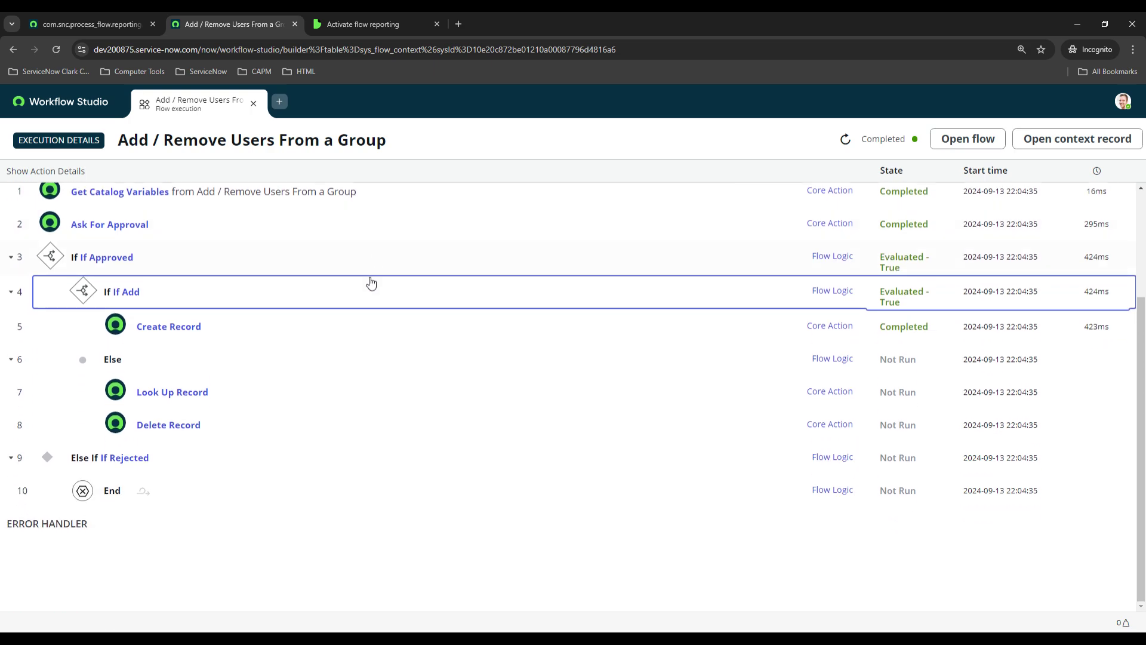
{"action": "scroll", "coordinate": [370, 281], "scroll_direction": "up", "scroll_amount": 5}
{"action": "left_click", "coordinate": [130, 14]}
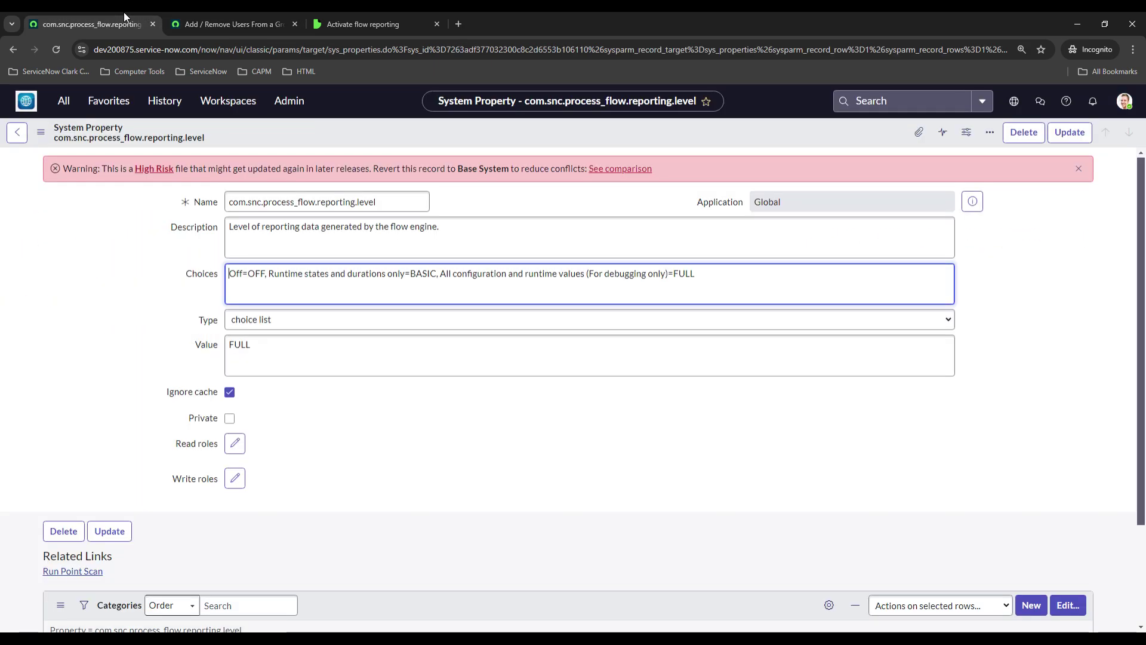
{"action": "left_click", "coordinate": [128, 254]}
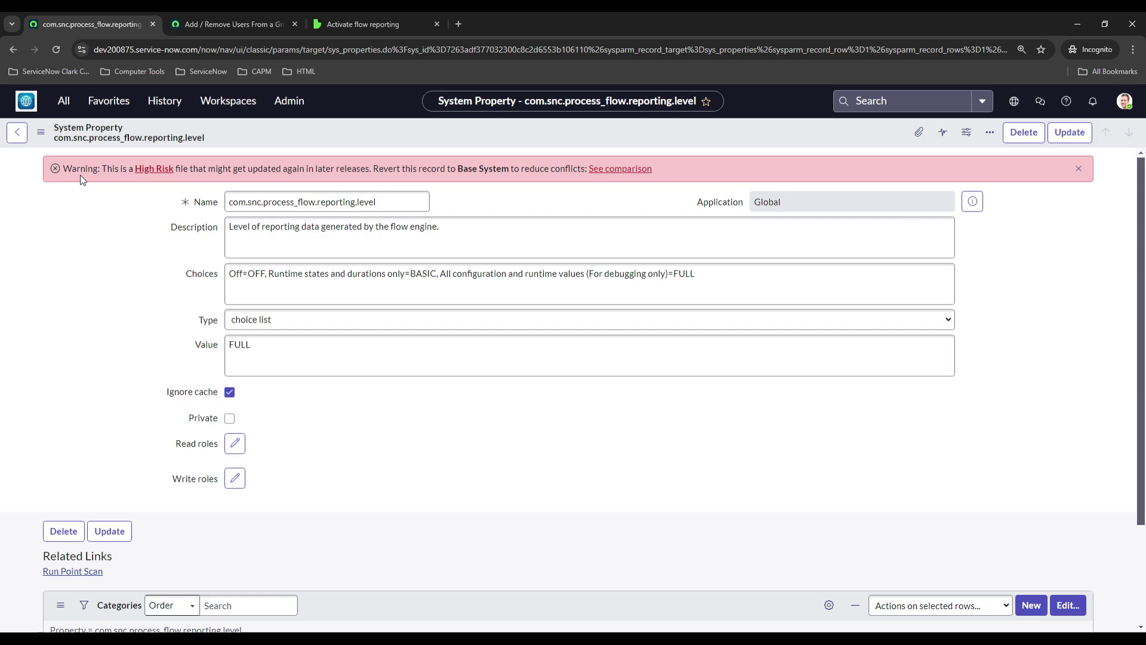
{"action": "left_click_drag", "start_coordinate": [66, 166], "coordinate": [647, 168]}
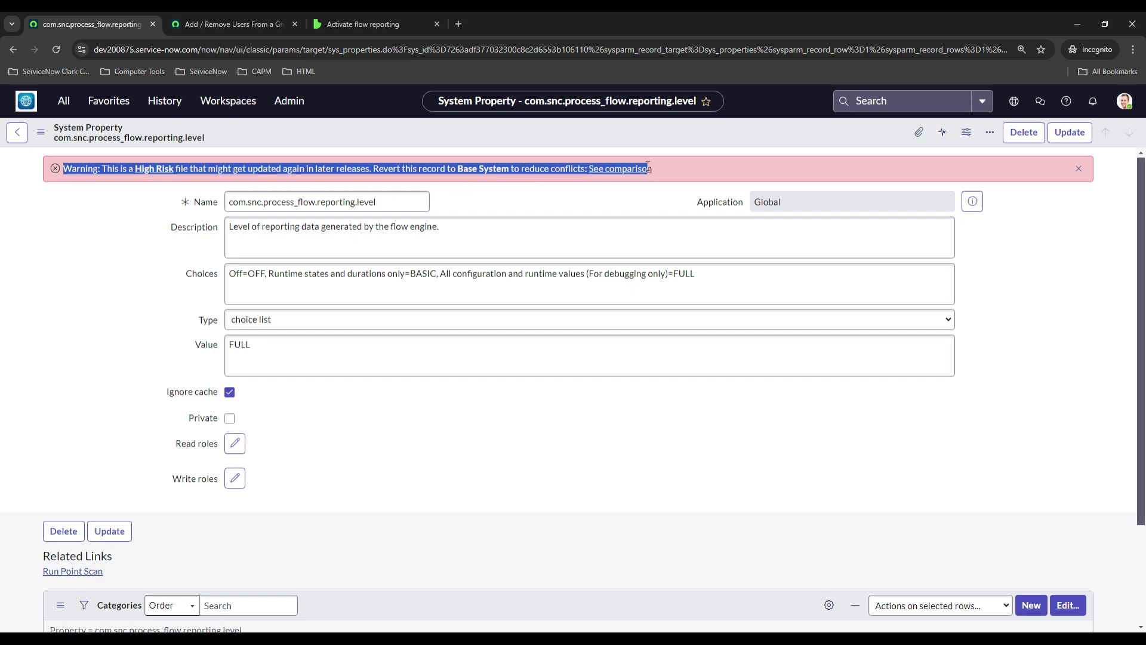
{"action": "left_click", "coordinate": [678, 168]}
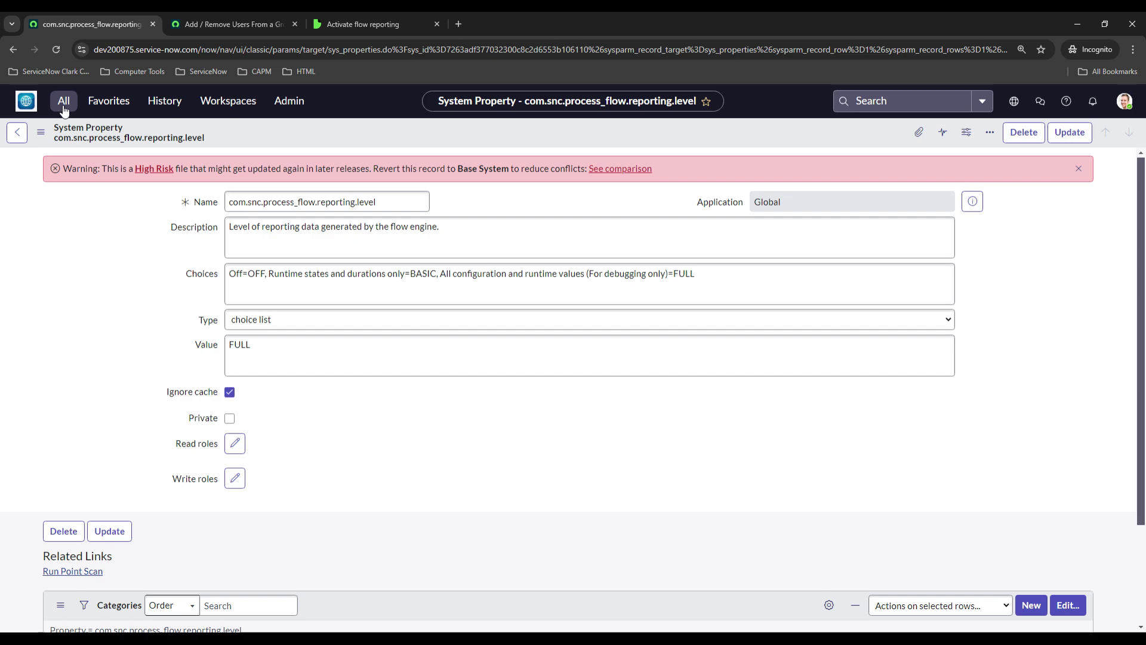
{"action": "left_click", "coordinate": [239, 28]}
{"action": "left_click", "coordinate": [99, 25]}
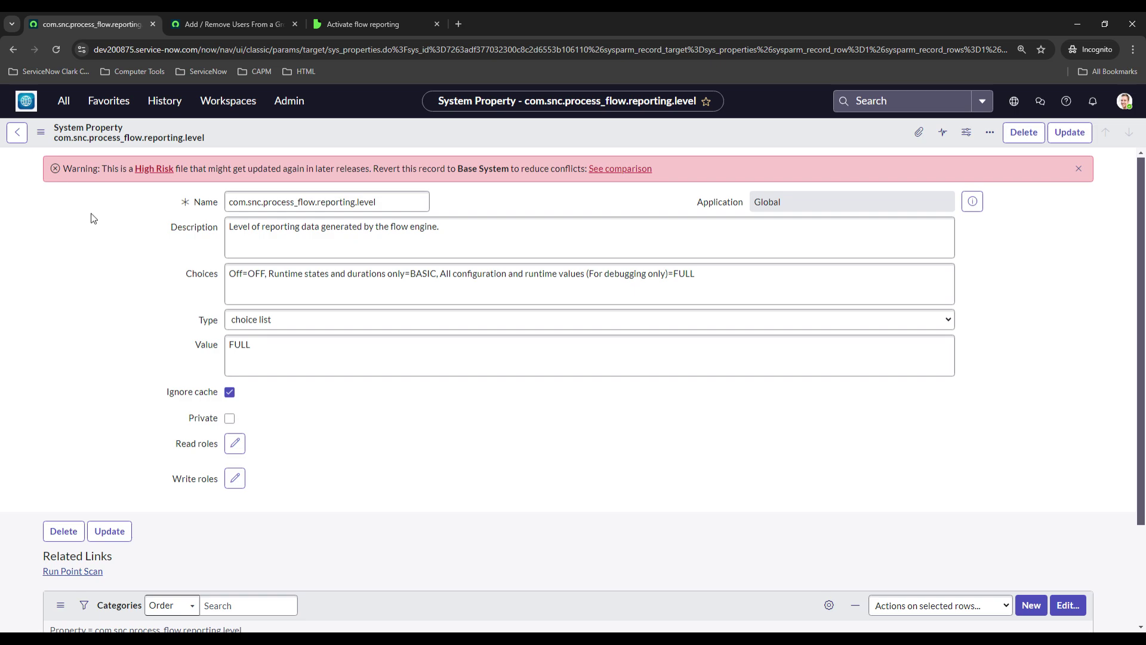
{"action": "left_click", "coordinate": [220, 21]}
{"action": "left_click", "coordinate": [103, 16]}
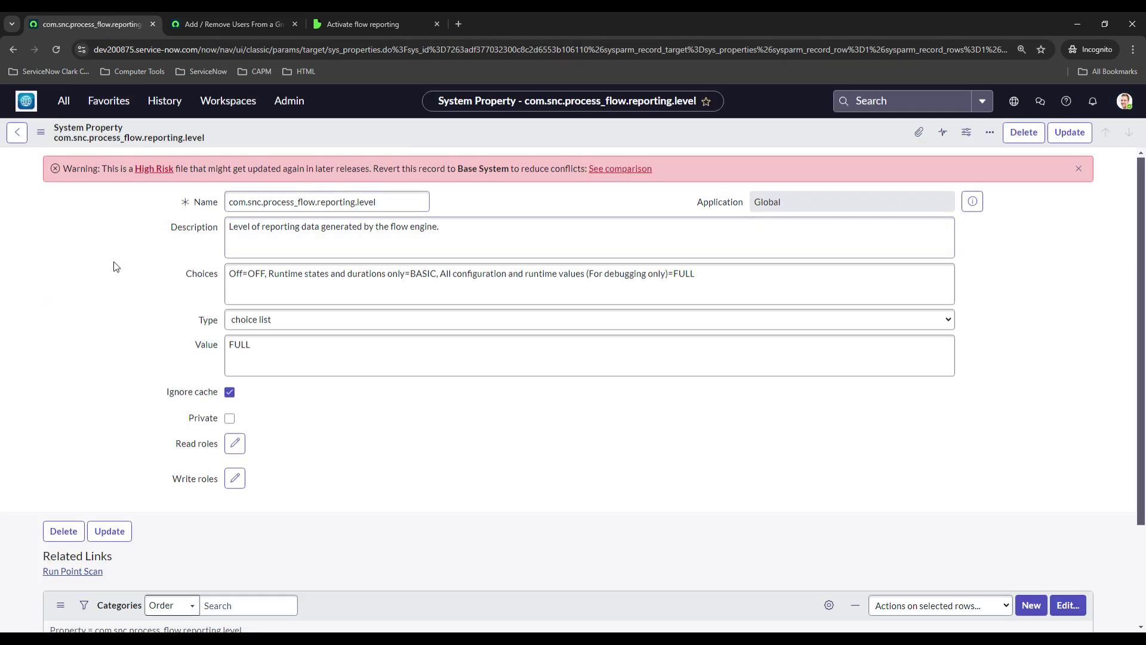